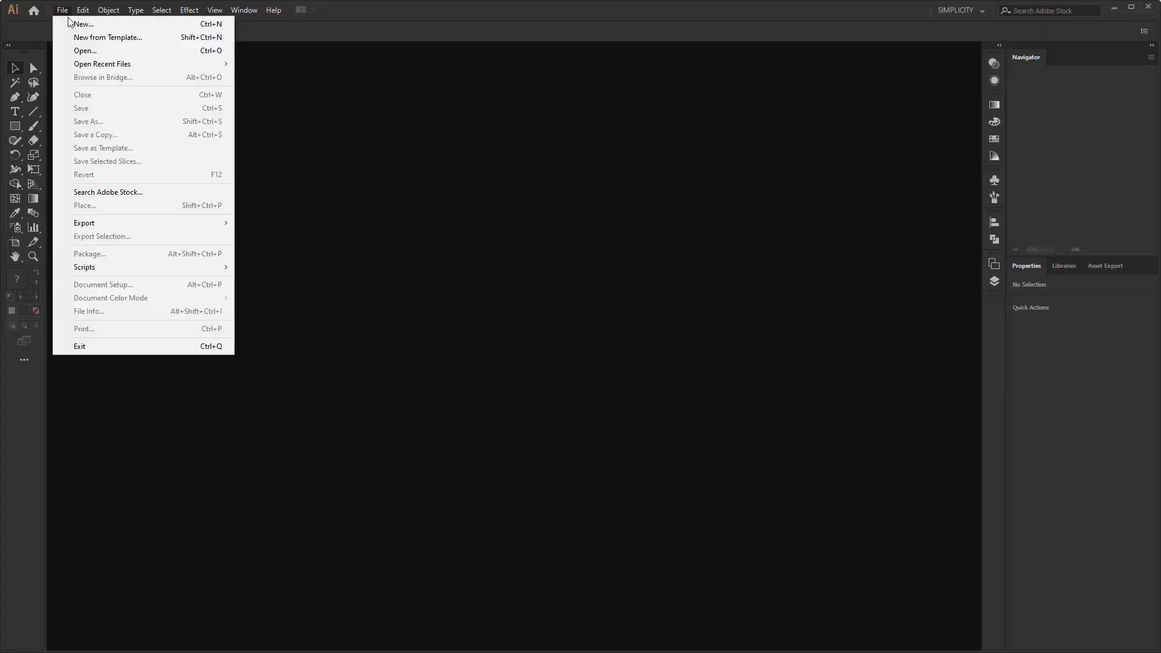
Create a 1920 × 1080 px document in RGB Color mode
click(70, 24)
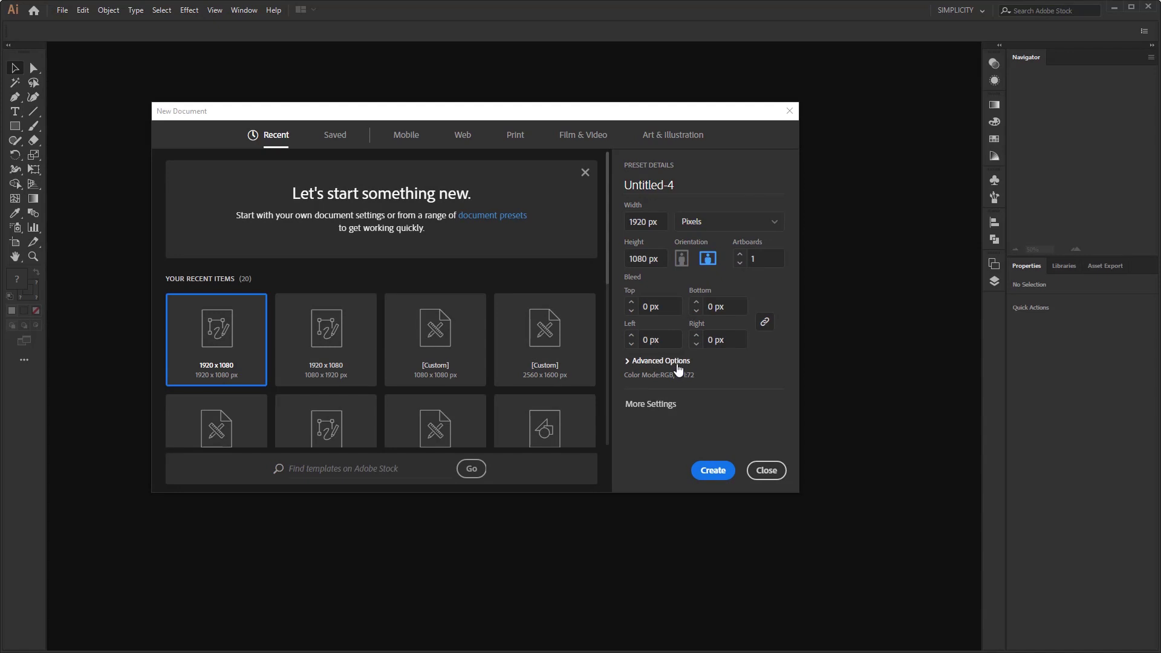
click(679, 369)
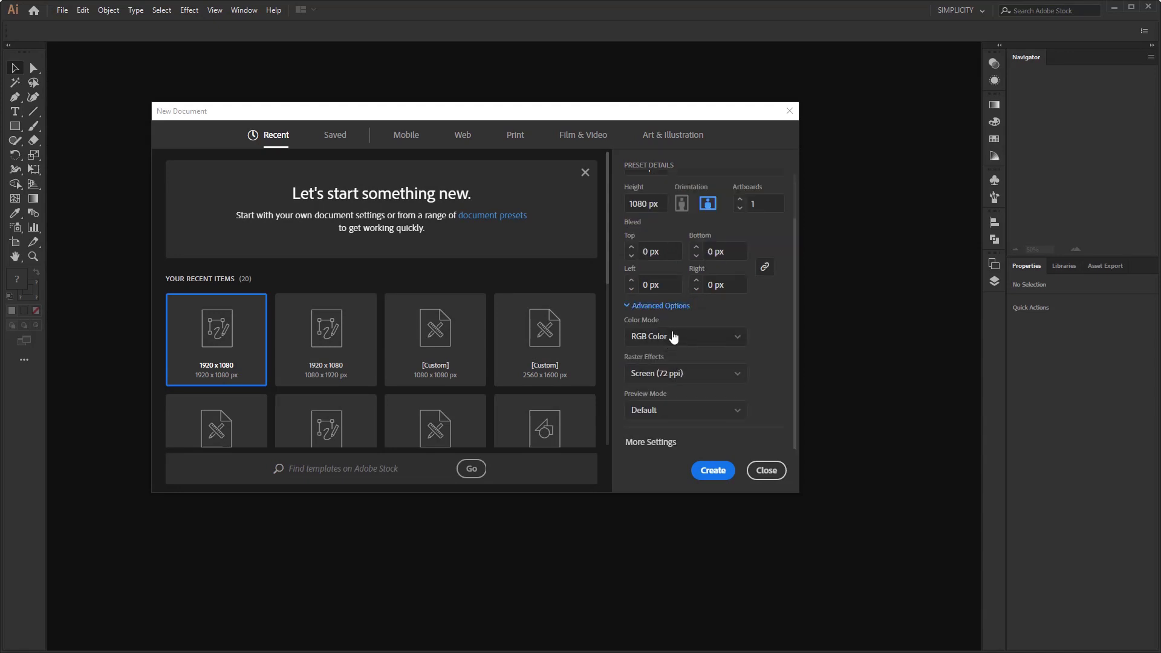
click(711, 471)
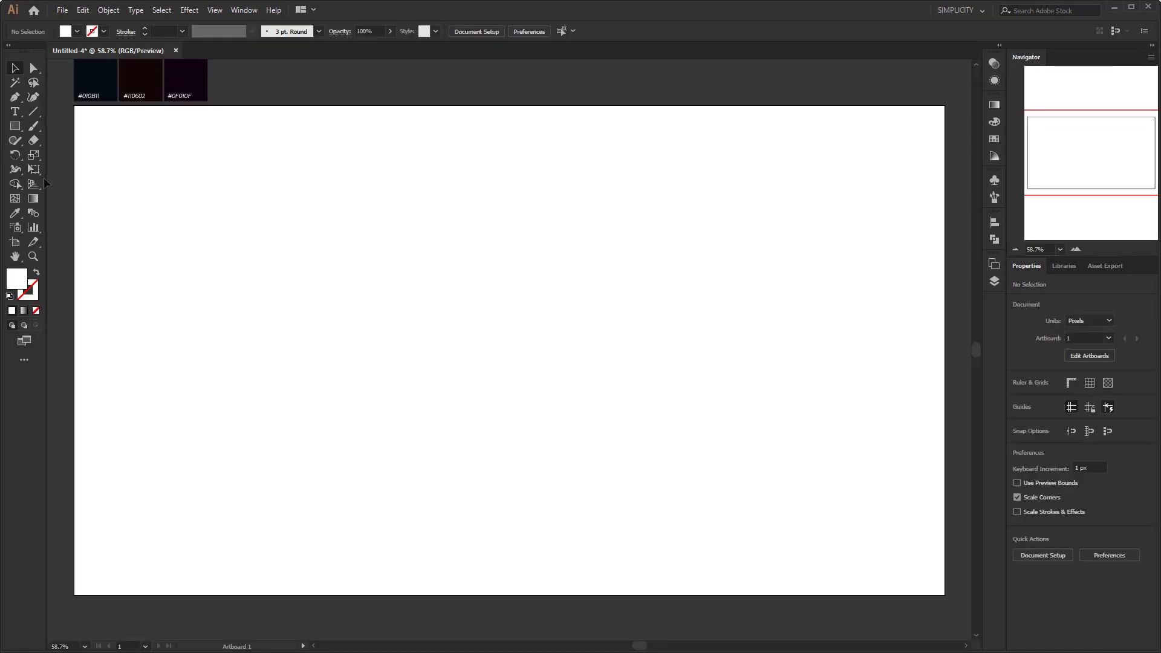
Draw an artboard-sized rectangle and give it a gradient fill
click(17, 127)
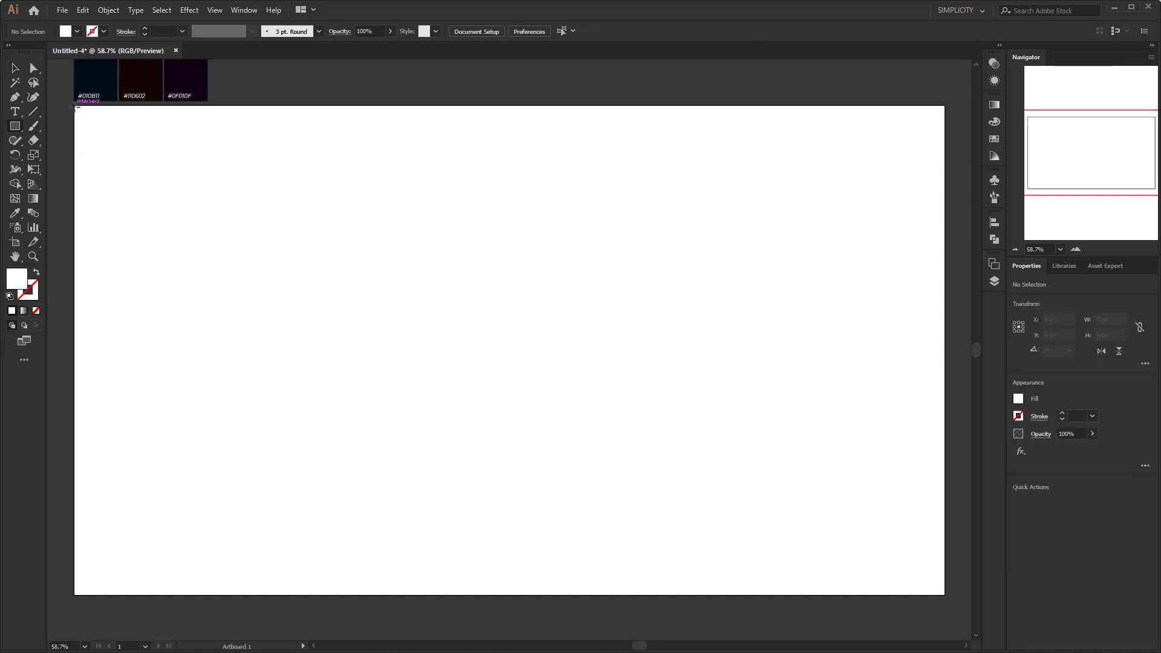
drag(74, 105, 944, 595)
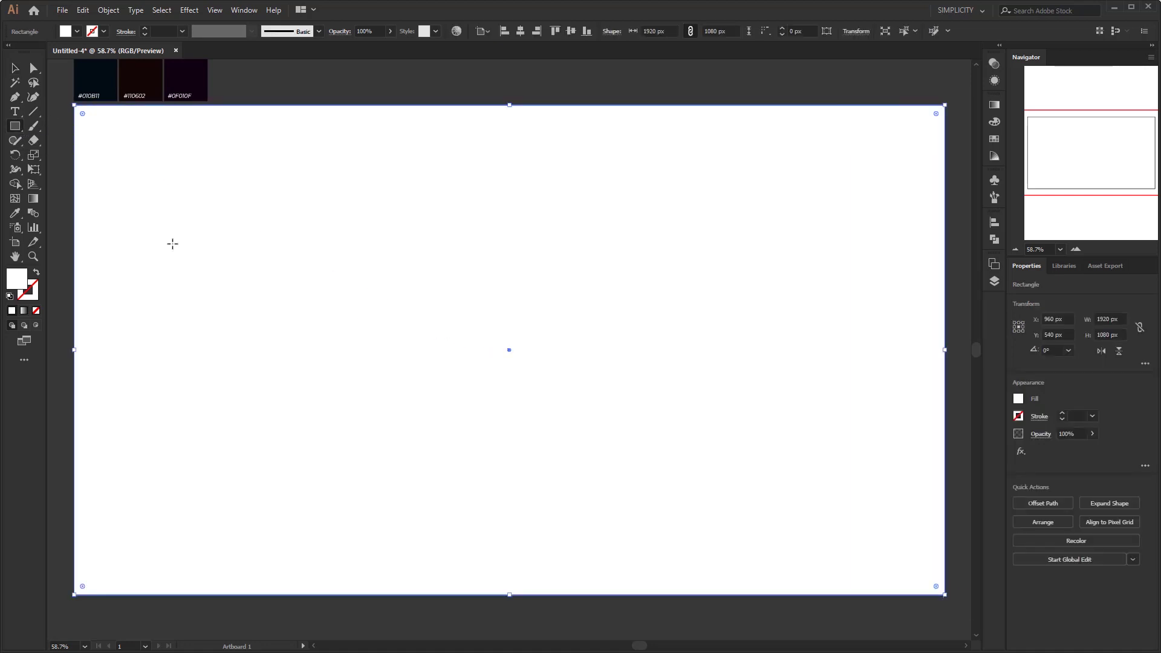
key(v)
click(994, 104)
Save three dark swatches as a new colour group named 'co'
click(925, 190)
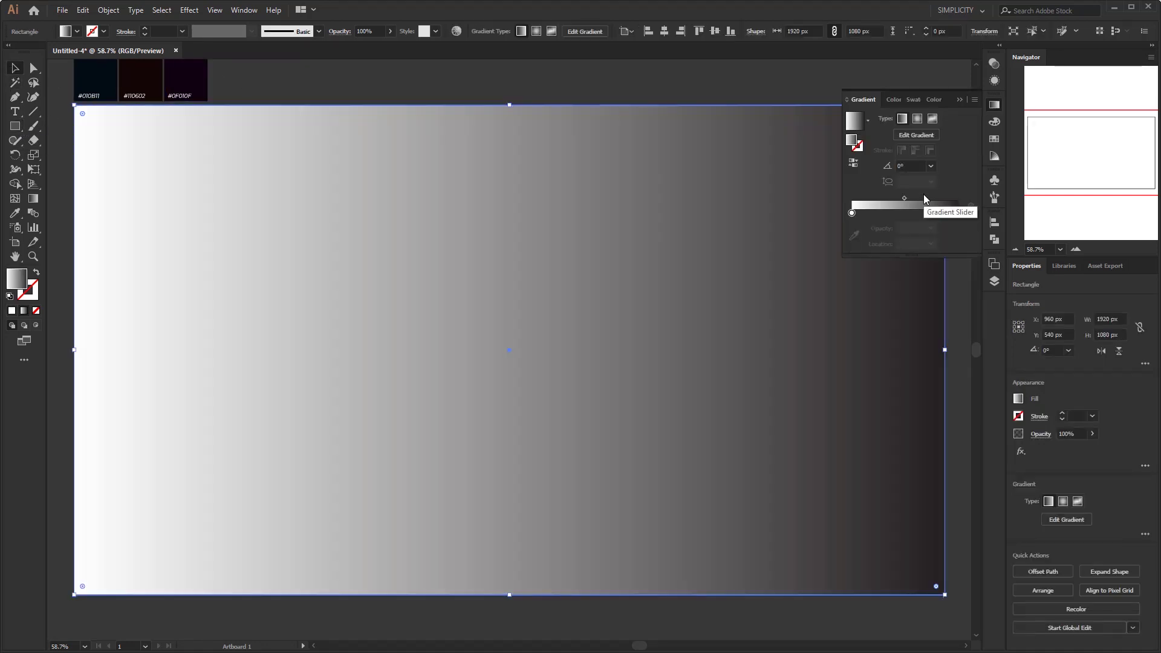
click(280, 82)
scroll(280, 83, up, 2)
drag(270, 130, 72, 199)
drag(661, 456, 650, 359)
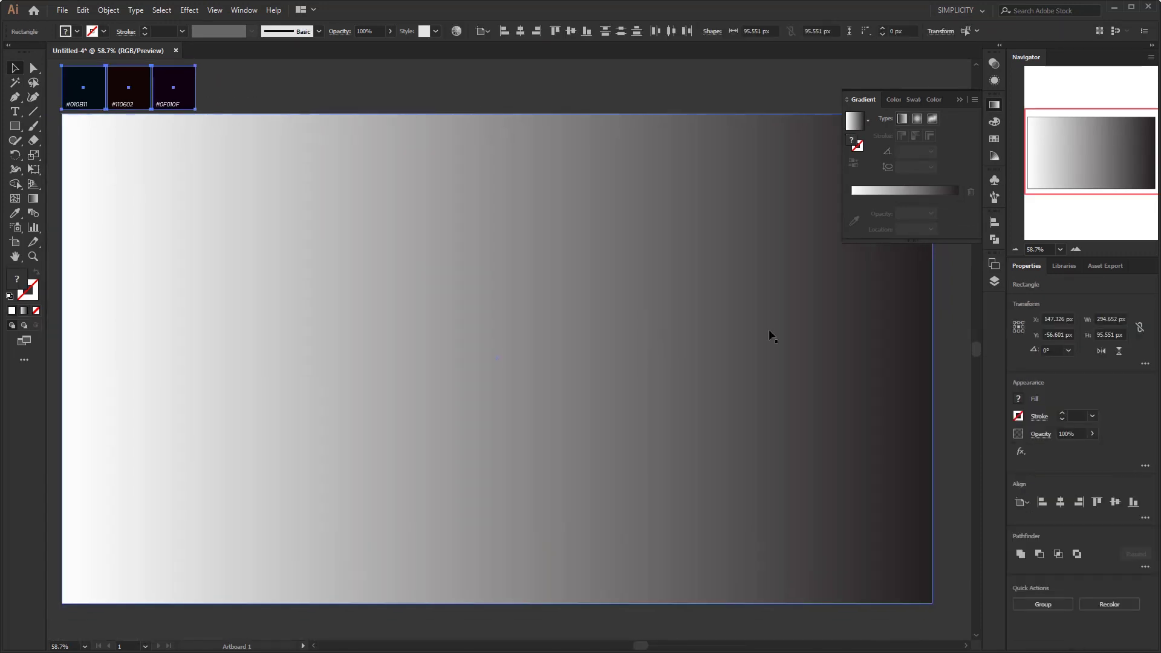
click(902, 99)
click(929, 232)
text(colors)
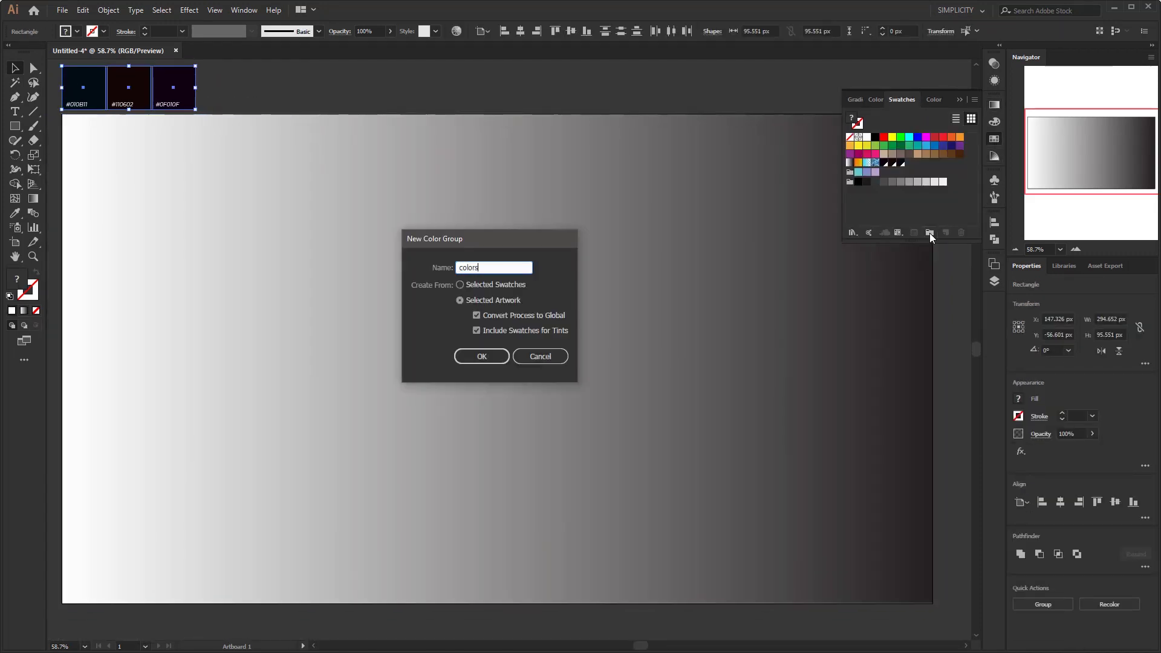
key(Return)
Colour the gradient stops: dark left stop, dark maroon middle stop, dark navy right stop
click(817, 329)
click(863, 99)
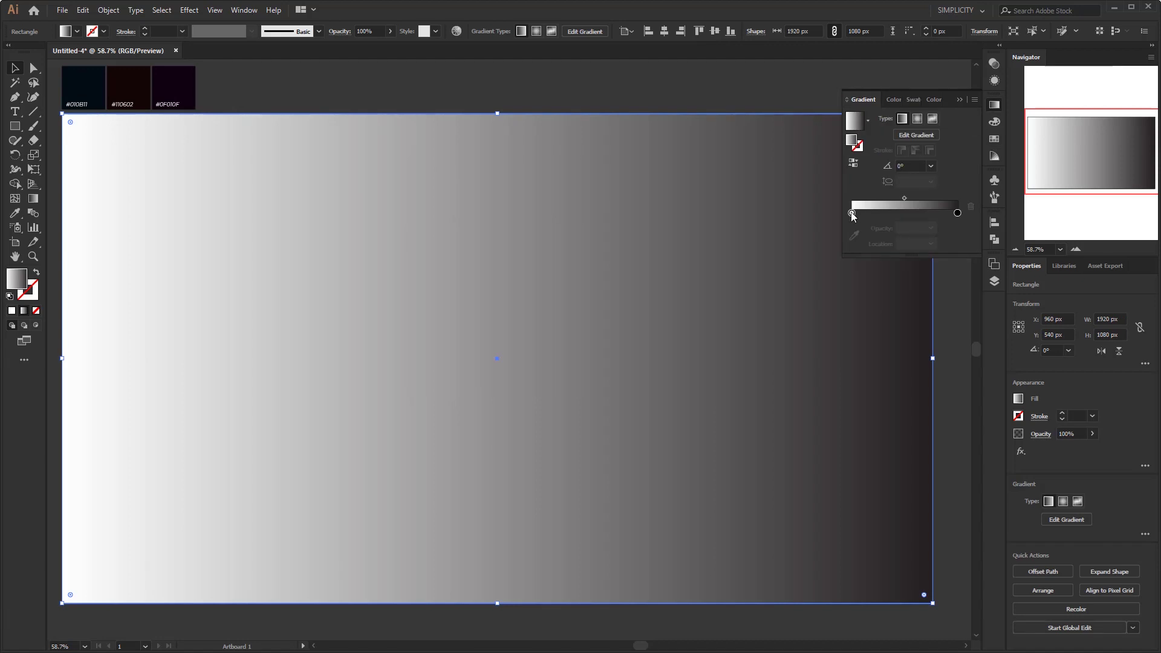
double_click(853, 212)
click(870, 284)
click(905, 207)
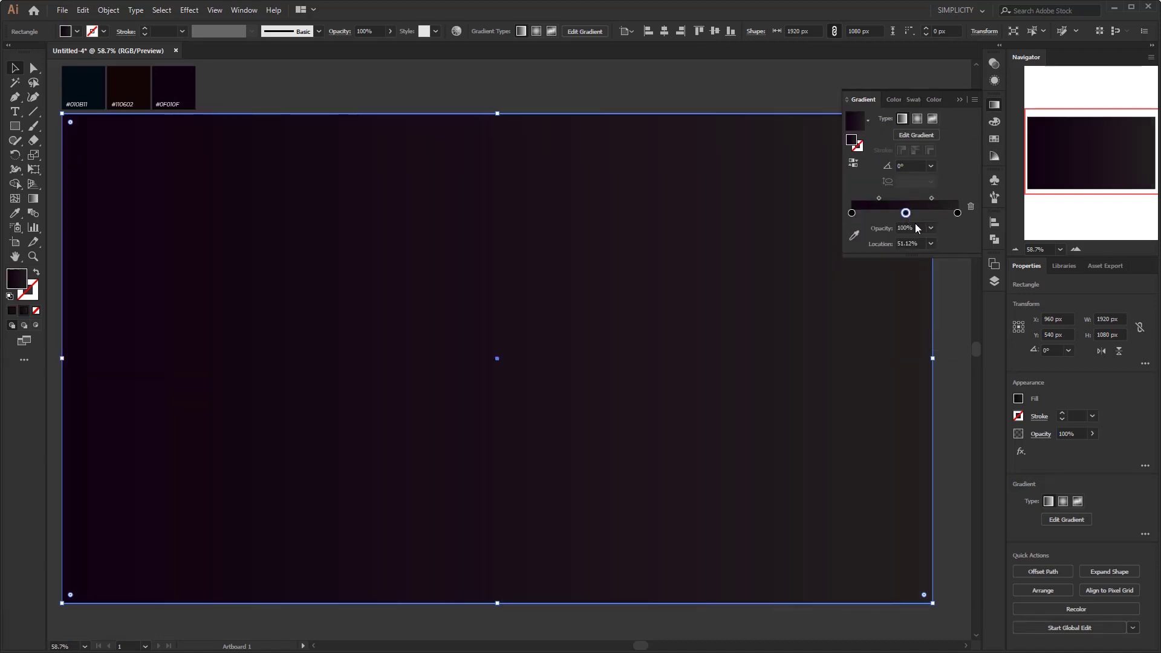
click(930, 228)
double_click(906, 213)
click(836, 298)
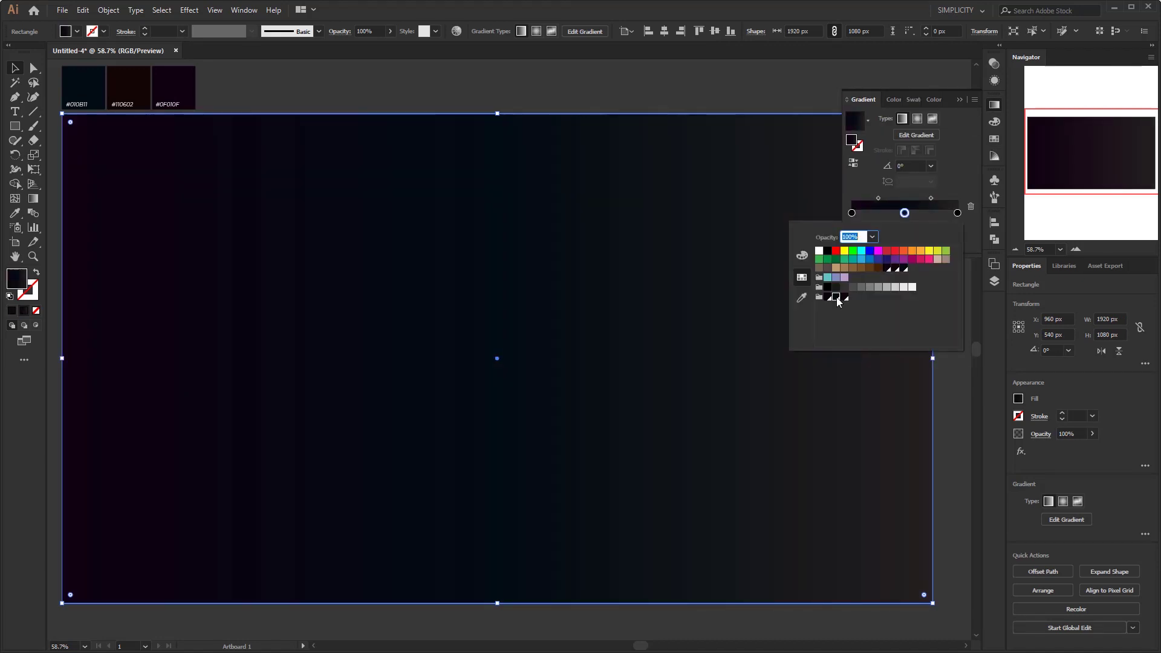
click(829, 298)
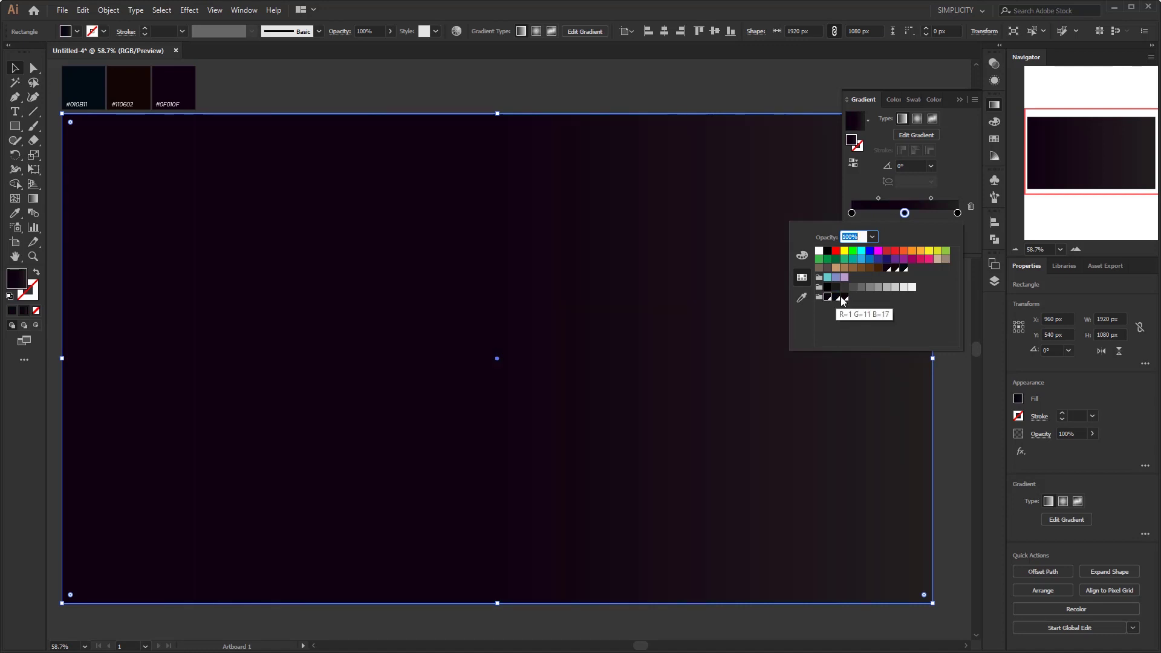
double_click(957, 212)
click(830, 298)
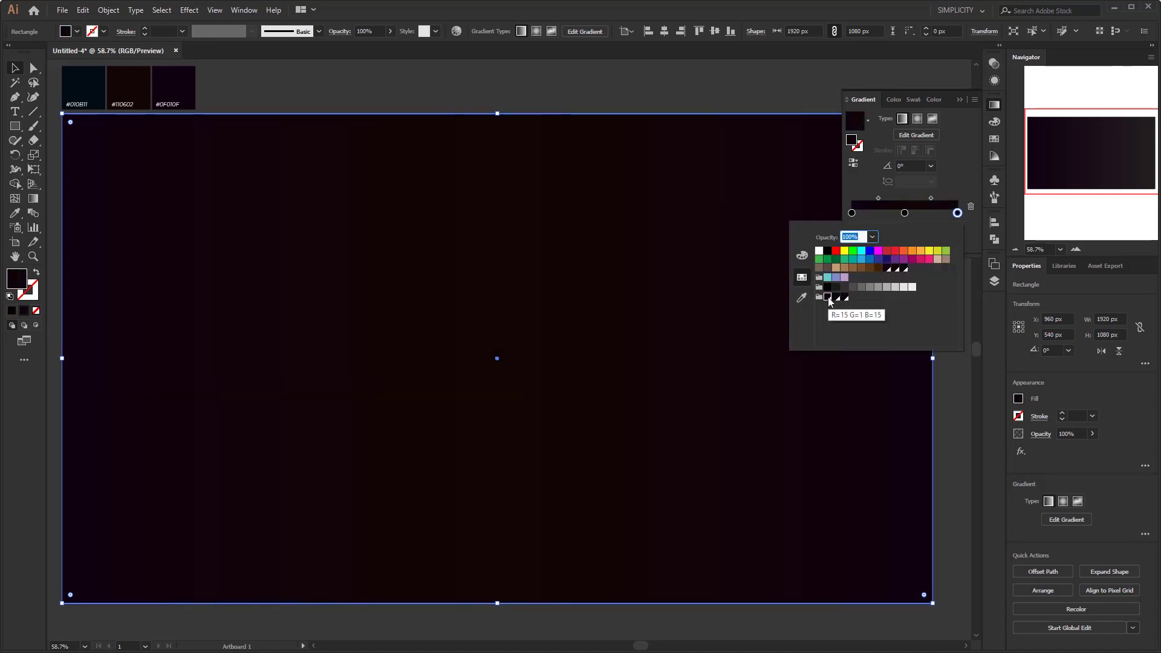
click(838, 299)
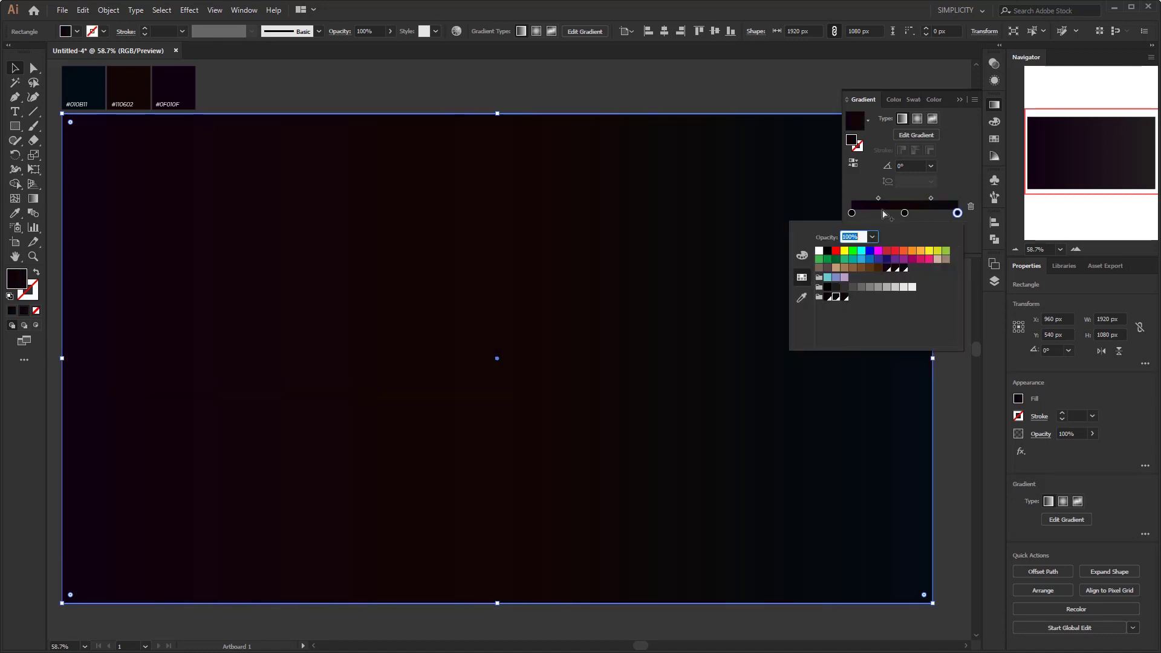
Angle the gradient at 45° with a 70% midpoint, then reselect the background rectangle
click(931, 166)
click(941, 256)
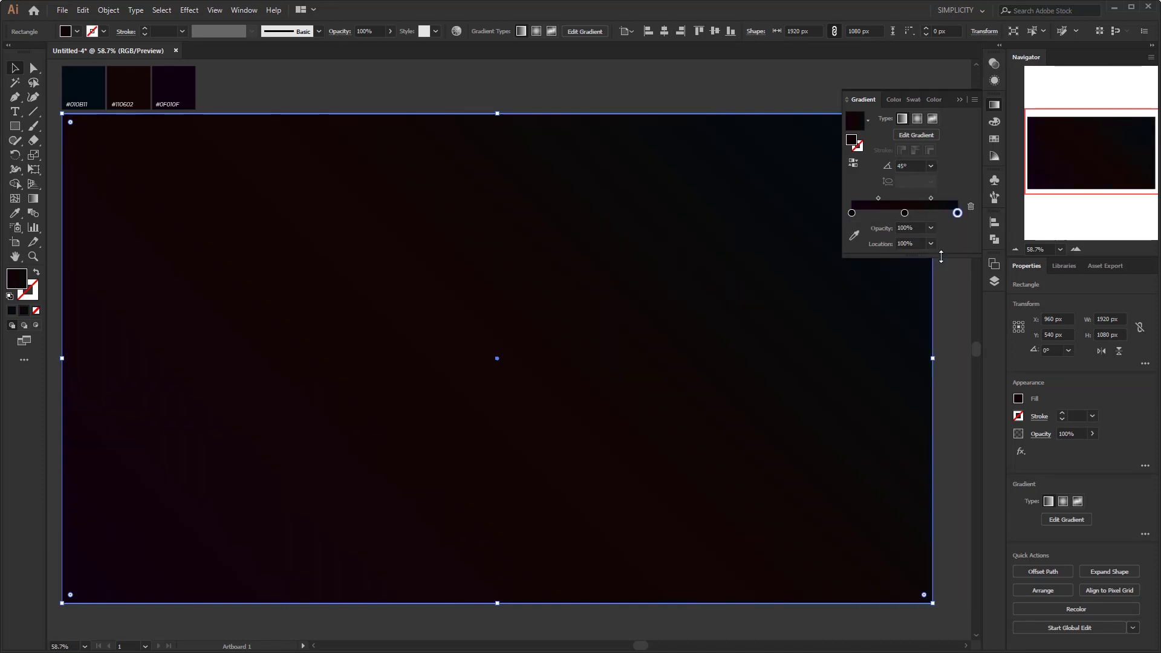
click(931, 199)
click(931, 243)
click(943, 350)
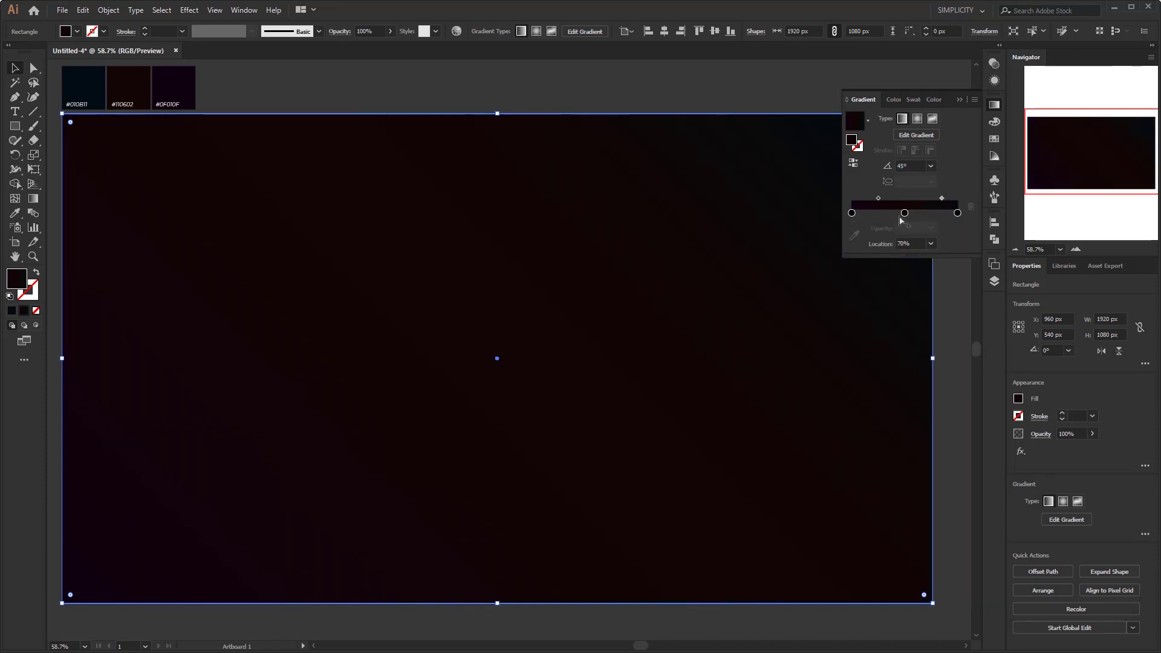
click(931, 243)
click(944, 312)
click(959, 100)
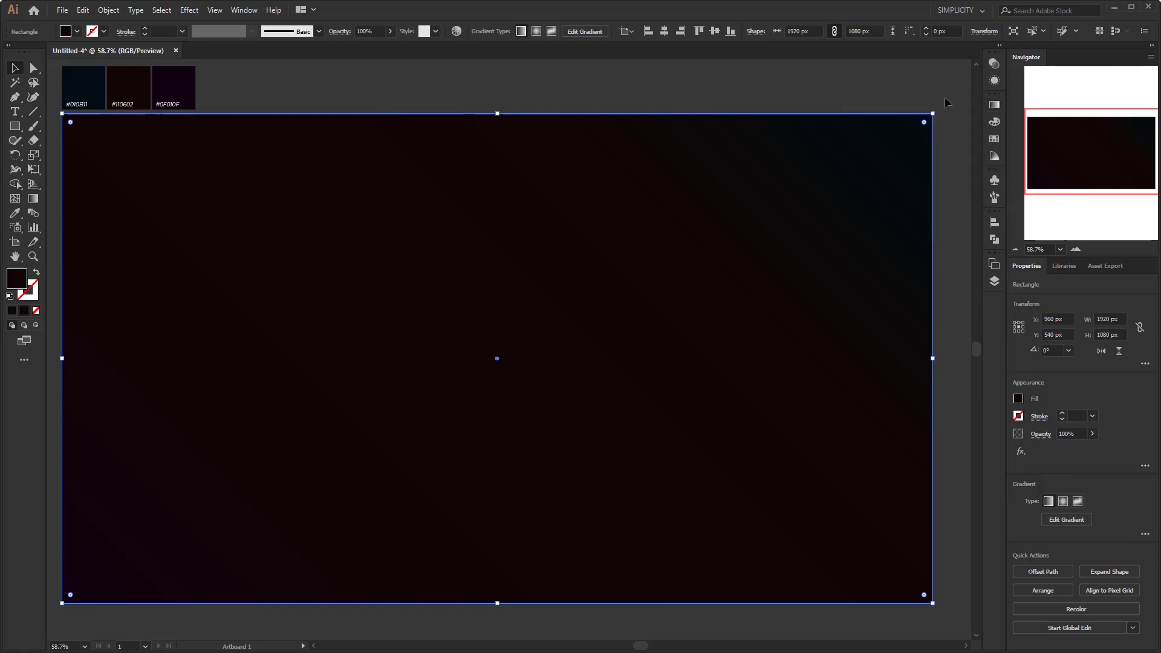
click(954, 115)
click(834, 151)
click(109, 10)
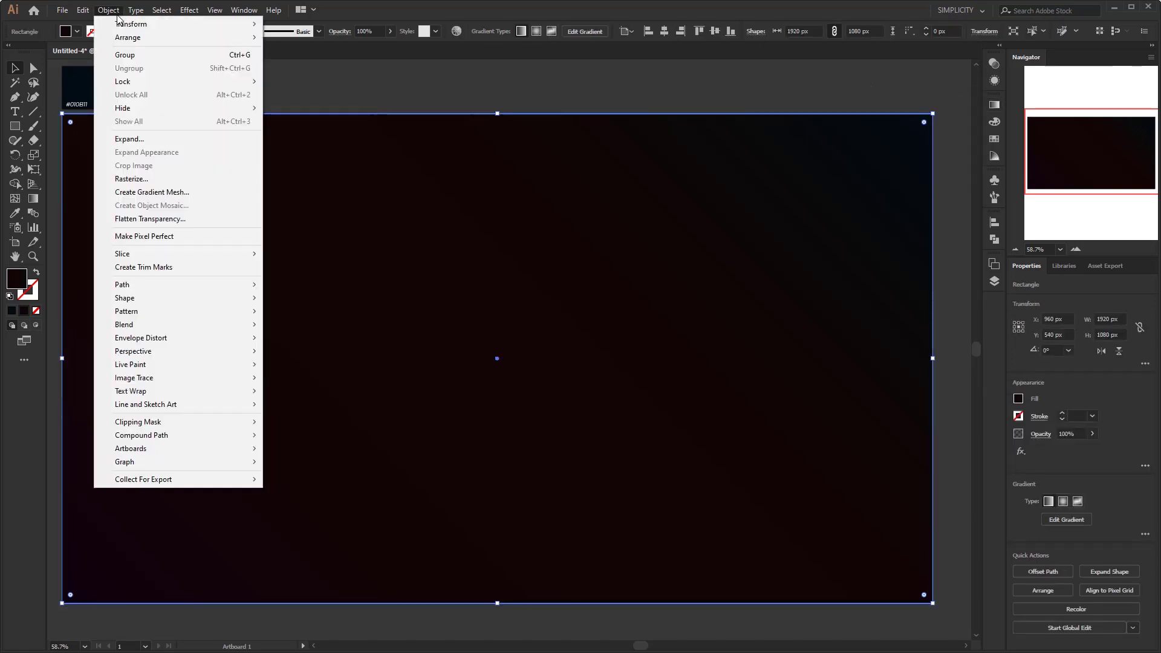
Lock the background rectangle and type NEON on the artboard
mouse_move(142, 82)
click(329, 83)
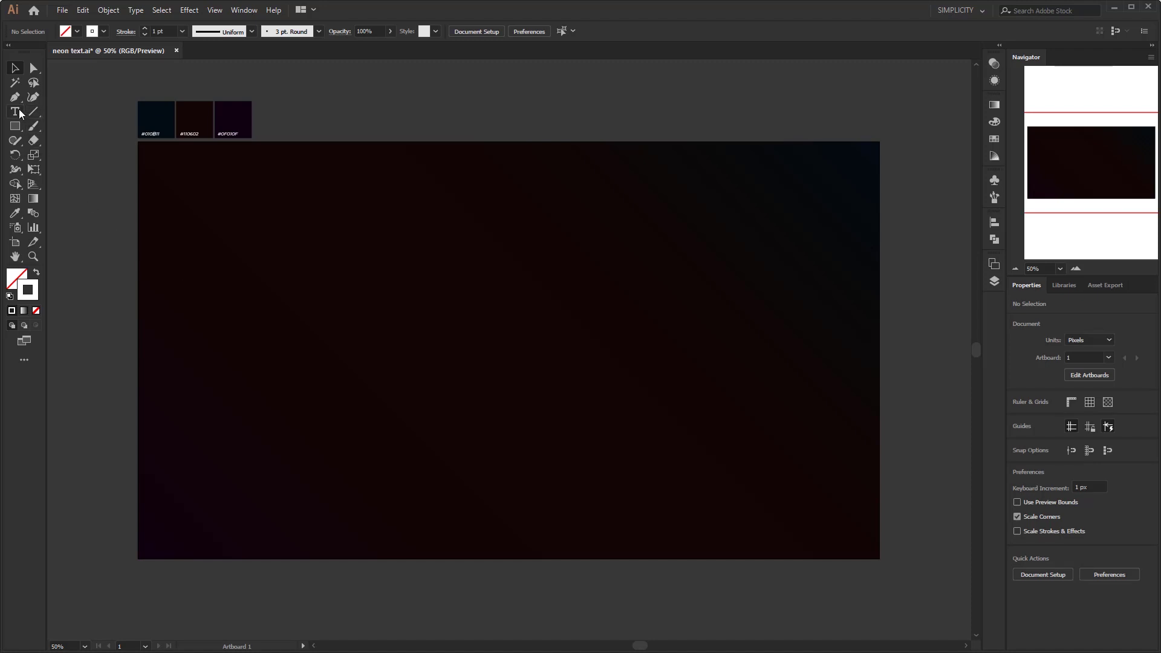
click(17, 112)
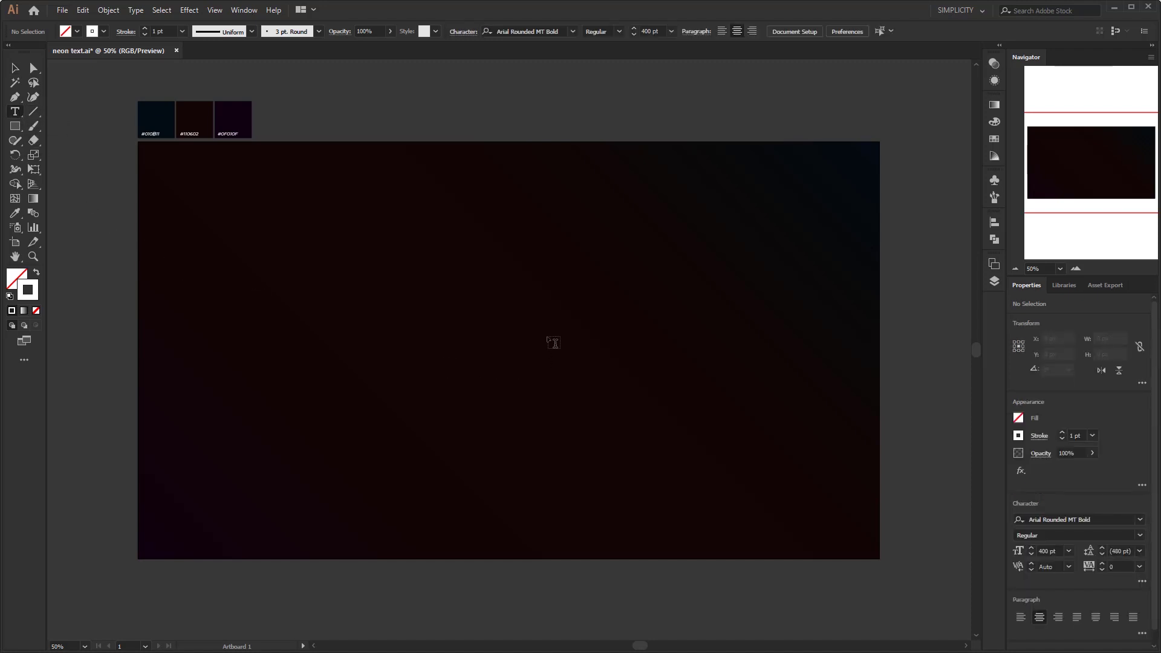
click(546, 336)
text(NEON)
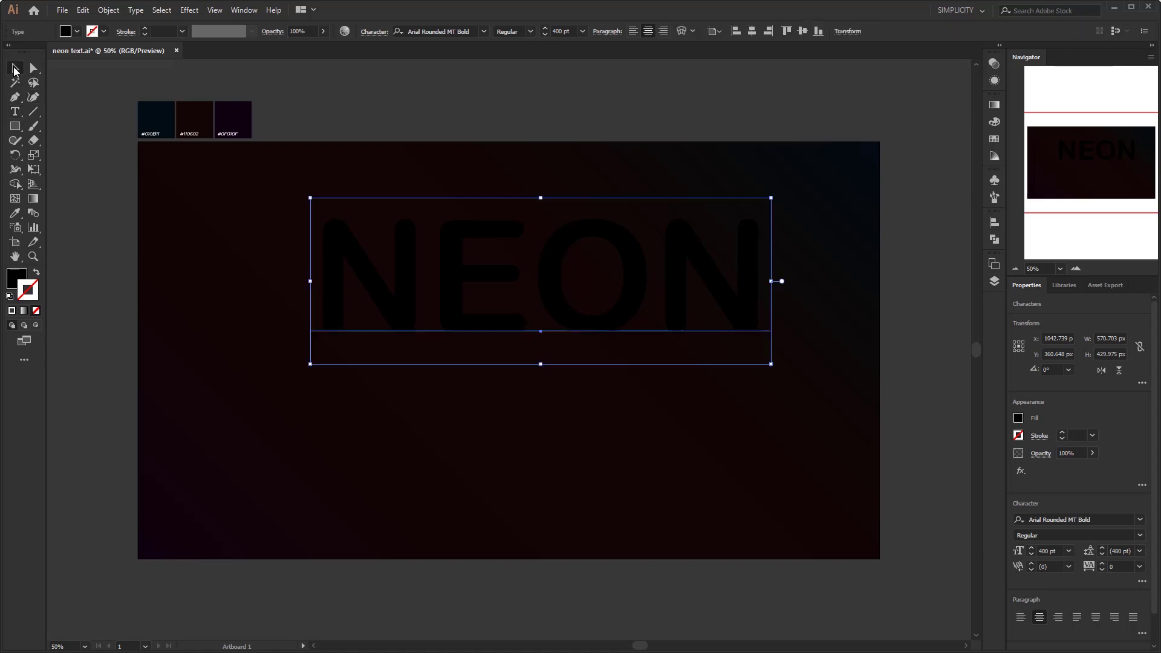
Centre the NEON text horizontally and vertically on the artboard
click(15, 68)
click(751, 31)
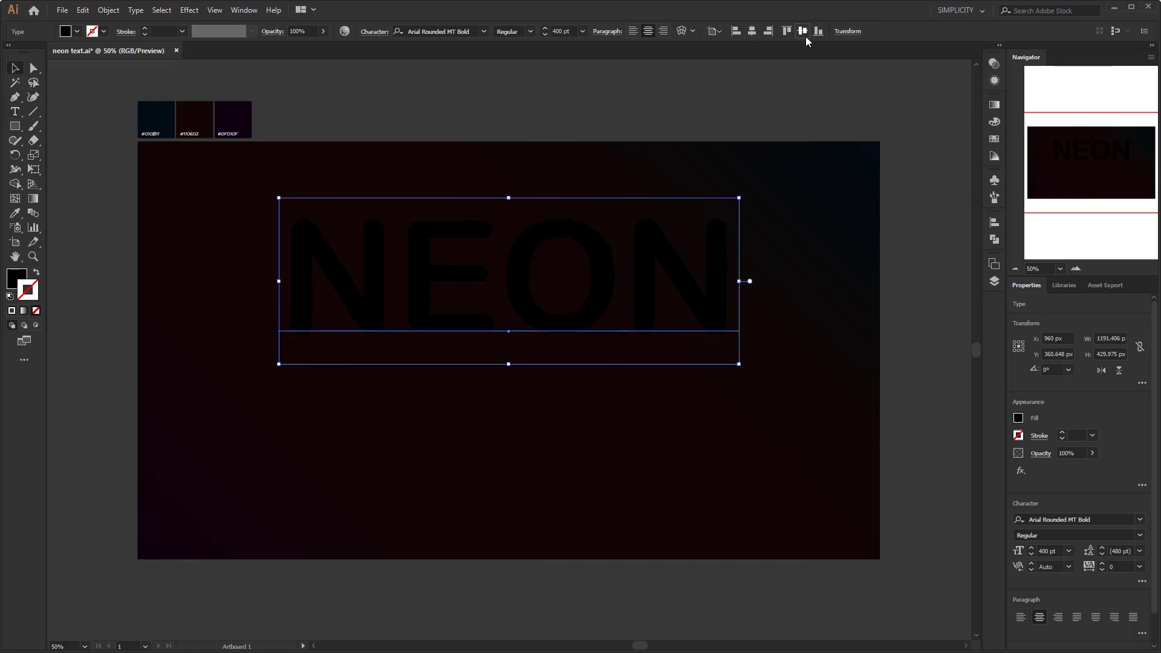
click(803, 31)
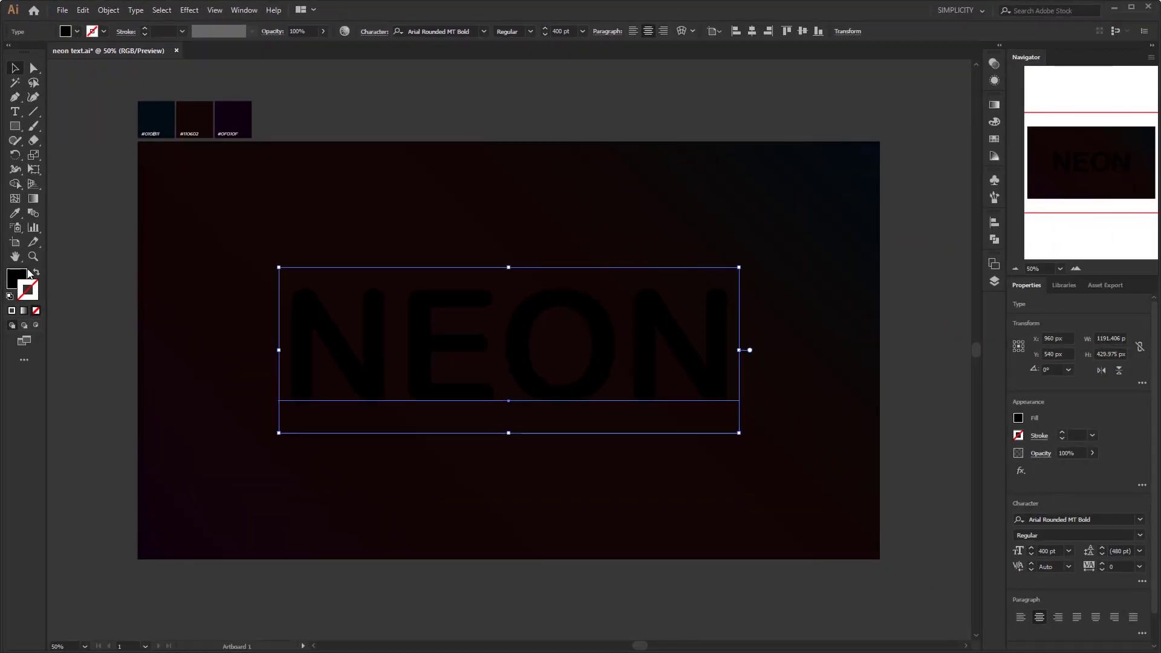
Give the NEON letters no fill and a white stroke
click(17, 277)
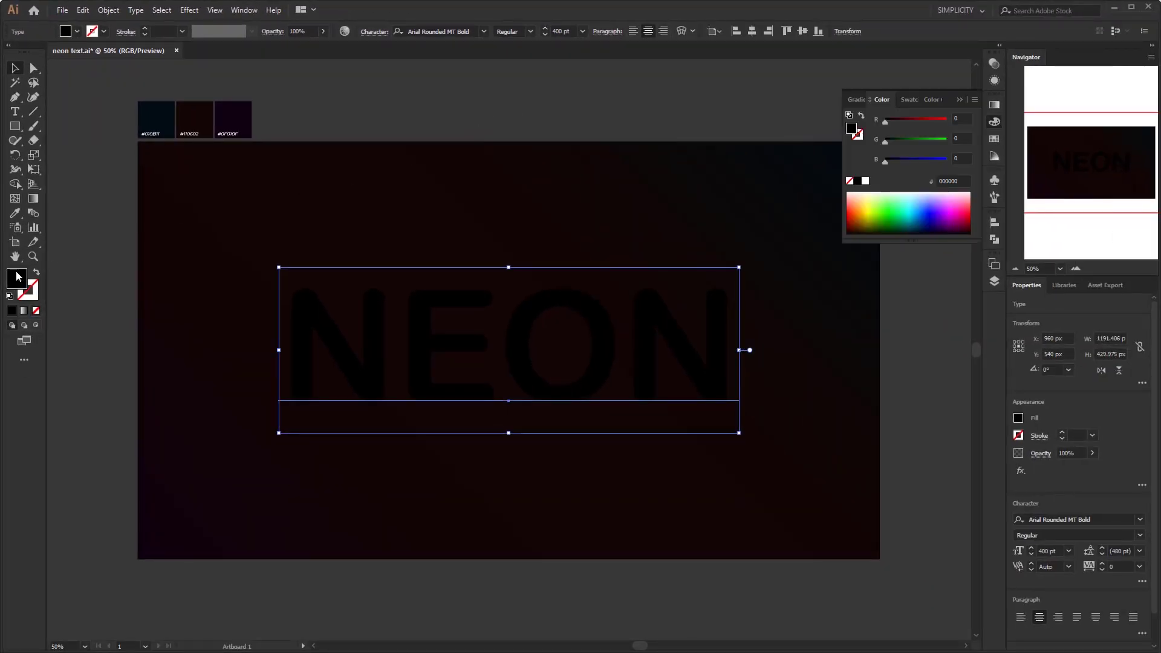
click(36, 311)
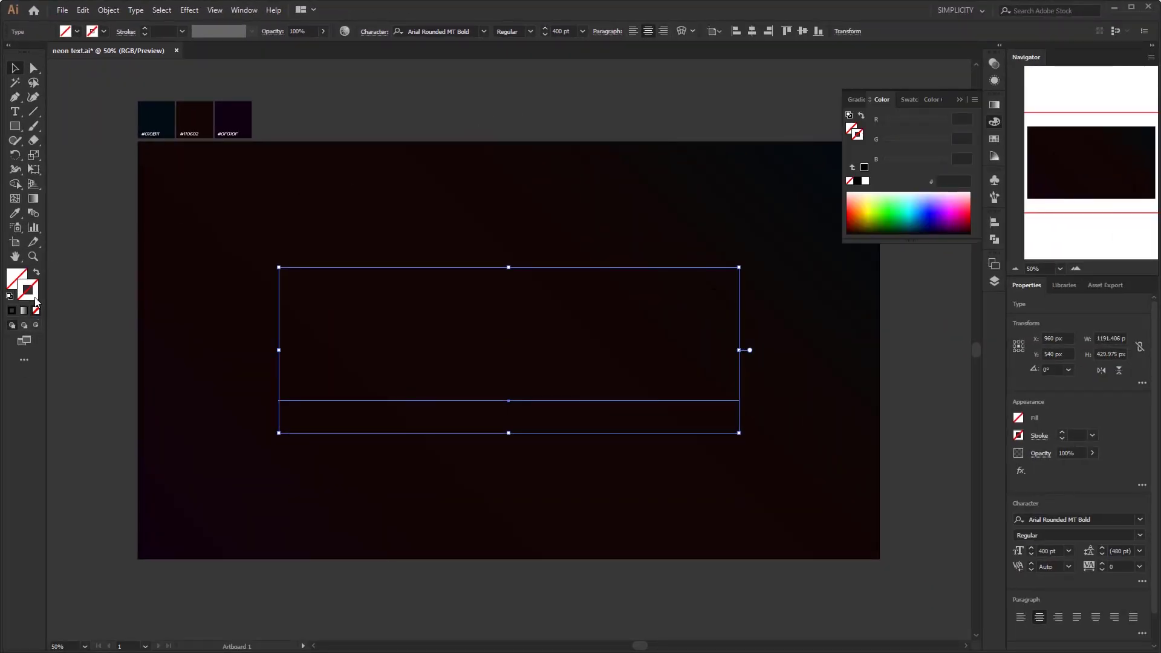
key(x)
click(865, 181)
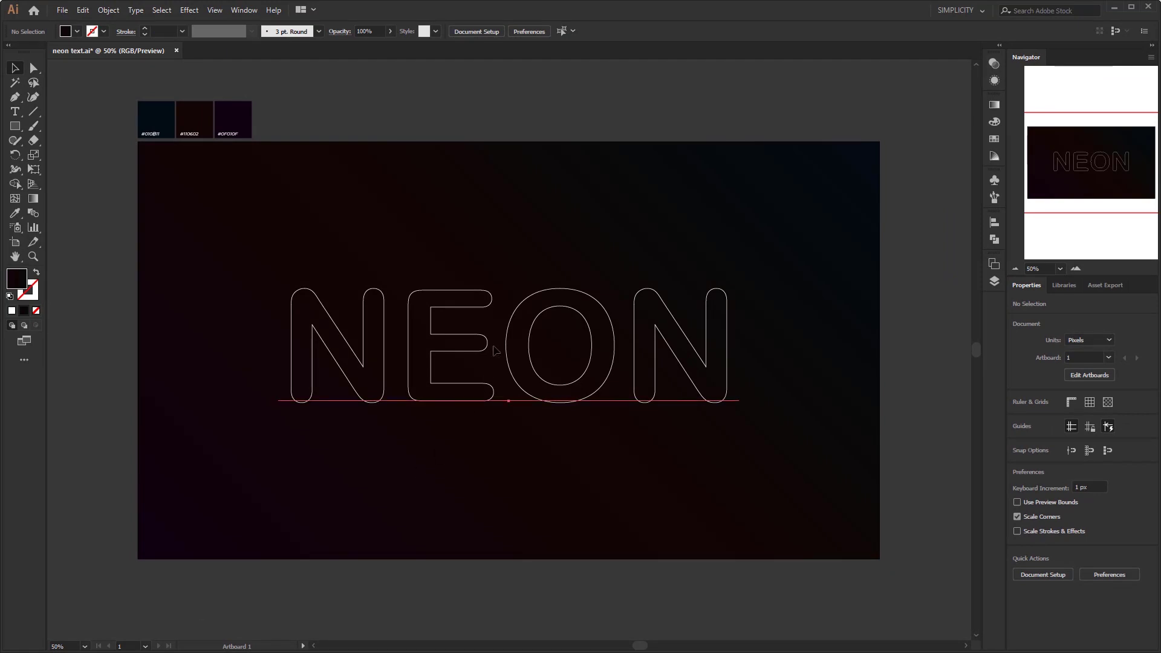
Convert the NEON text into outline shapes with Create Outlines
click(496, 351)
right_click(495, 350)
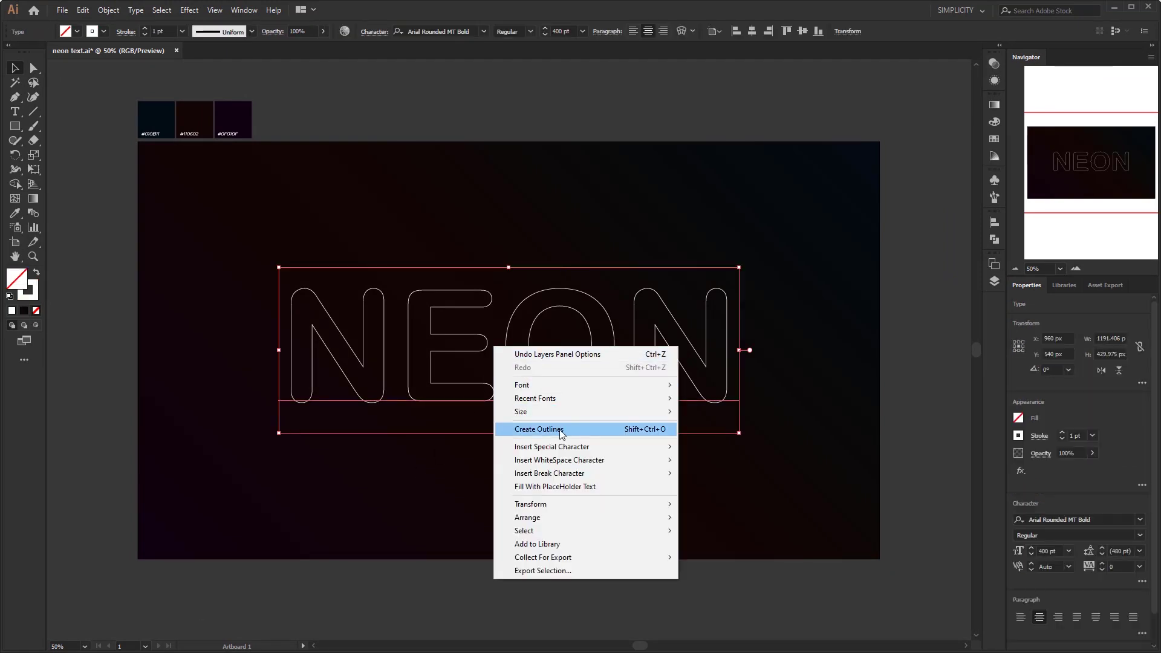
click(538, 430)
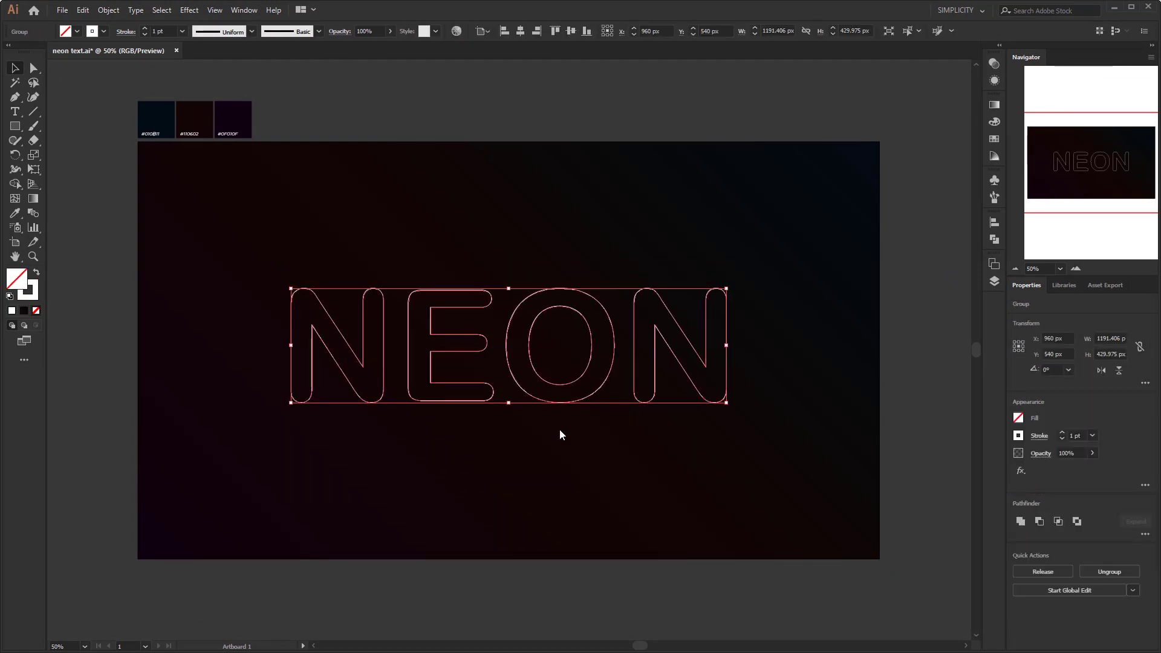
click(110, 10)
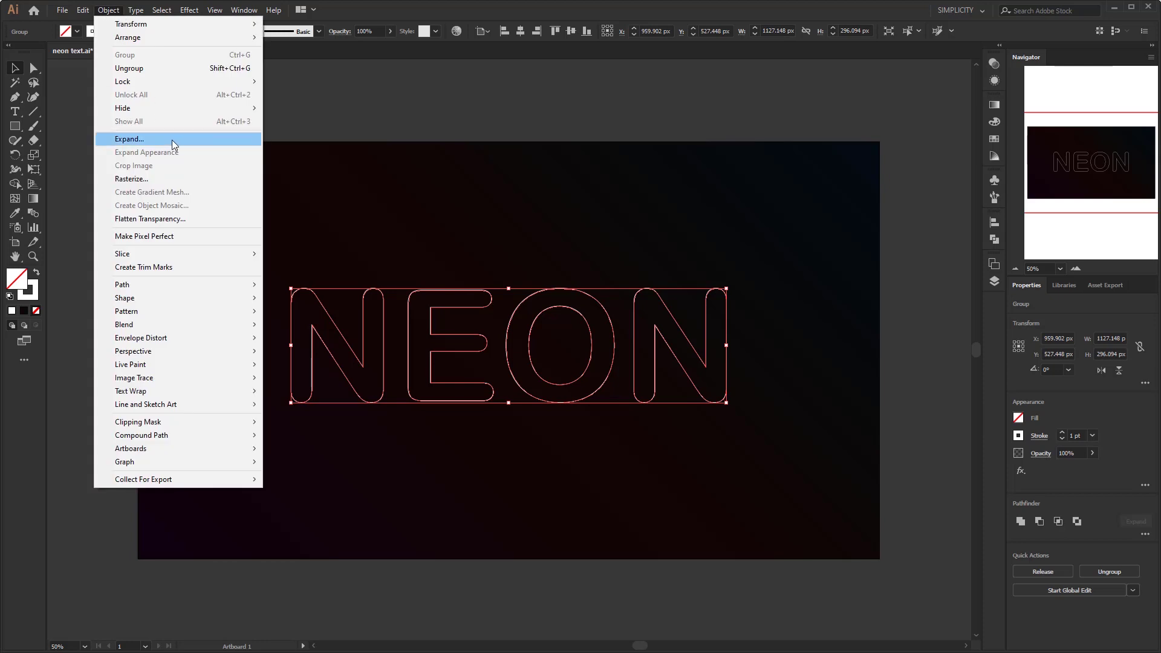
click(413, 270)
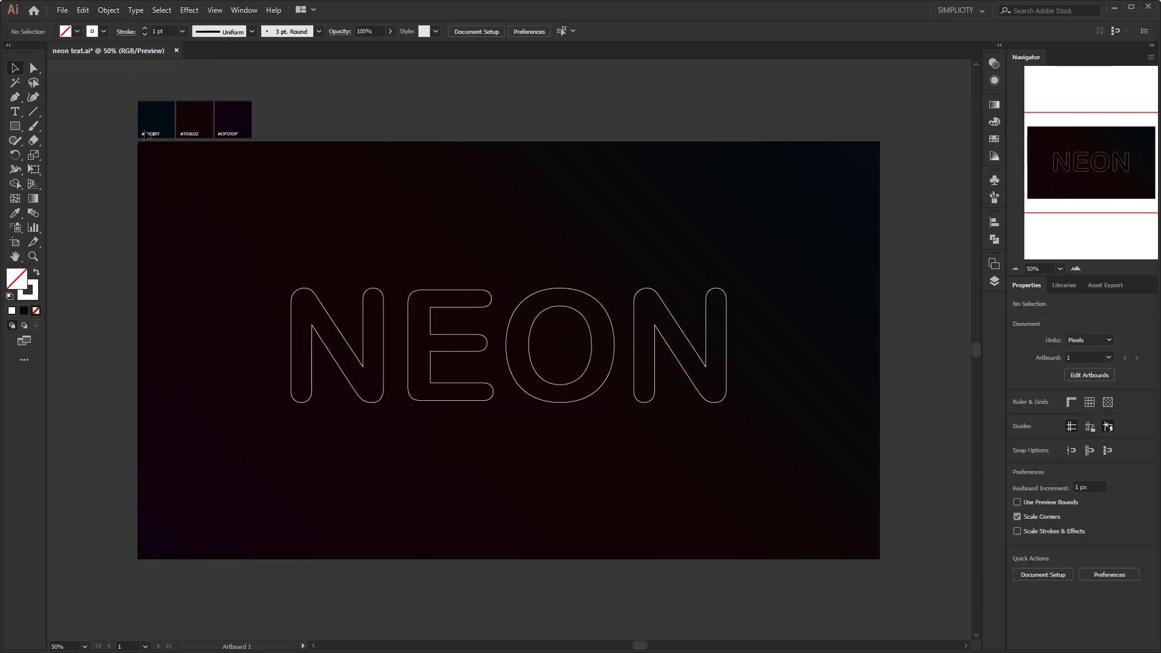
click(35, 68)
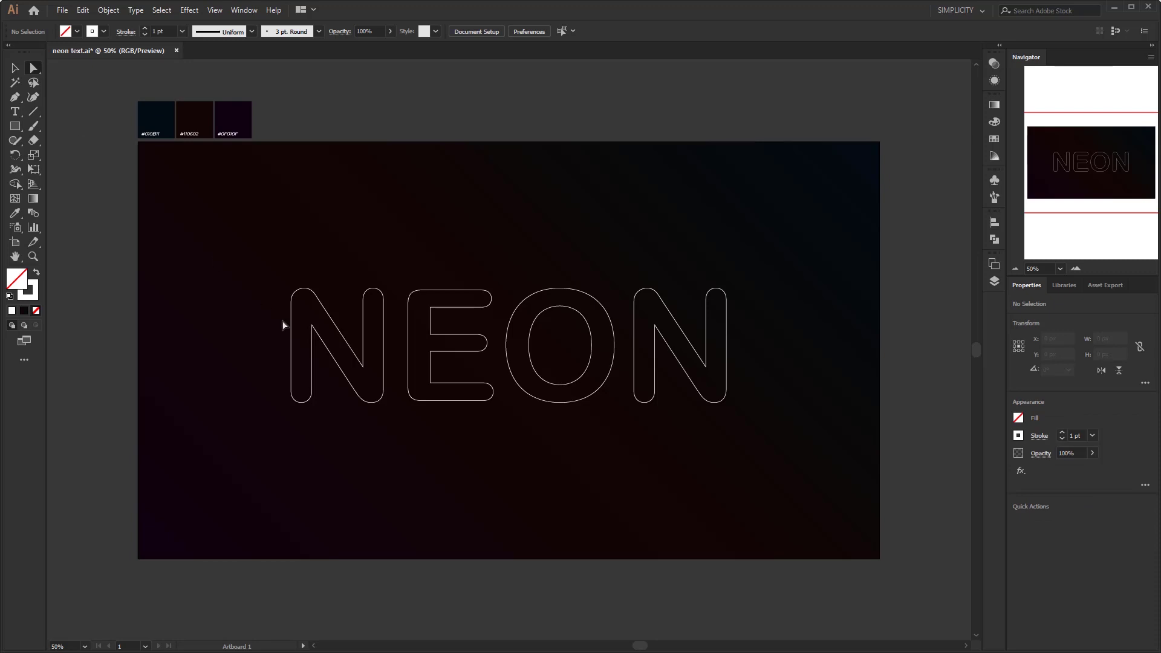
Round the inner corners of both N letters to 26.36 px and the E to 26.63 px
drag(322, 335, 327, 342)
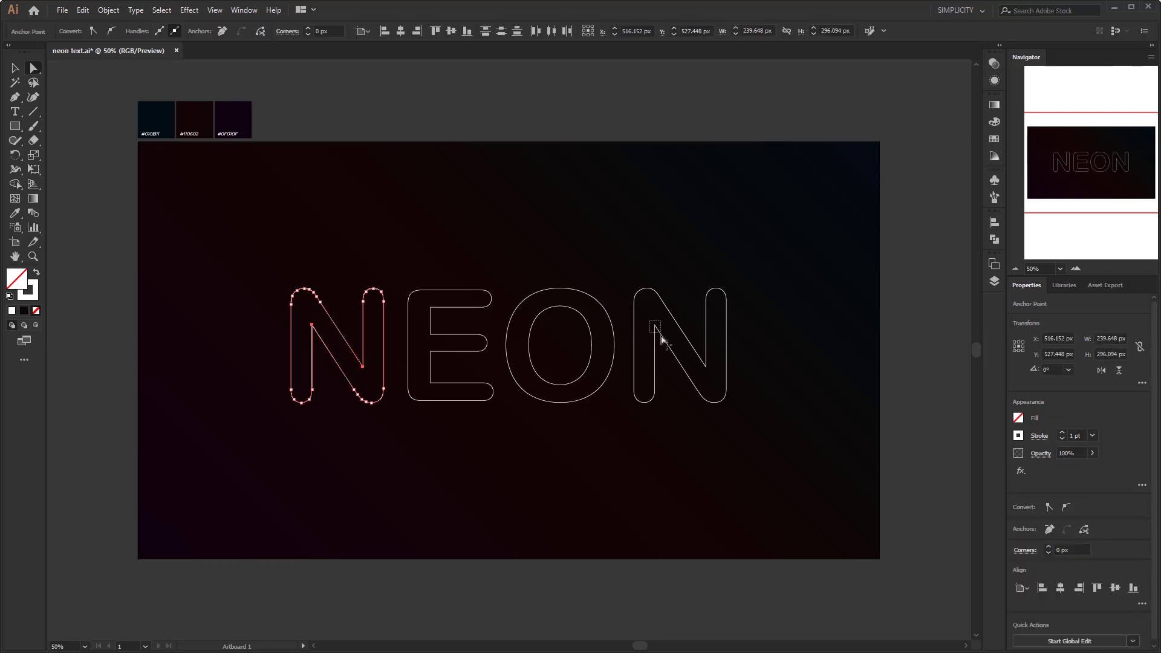
shift+click(706, 367)
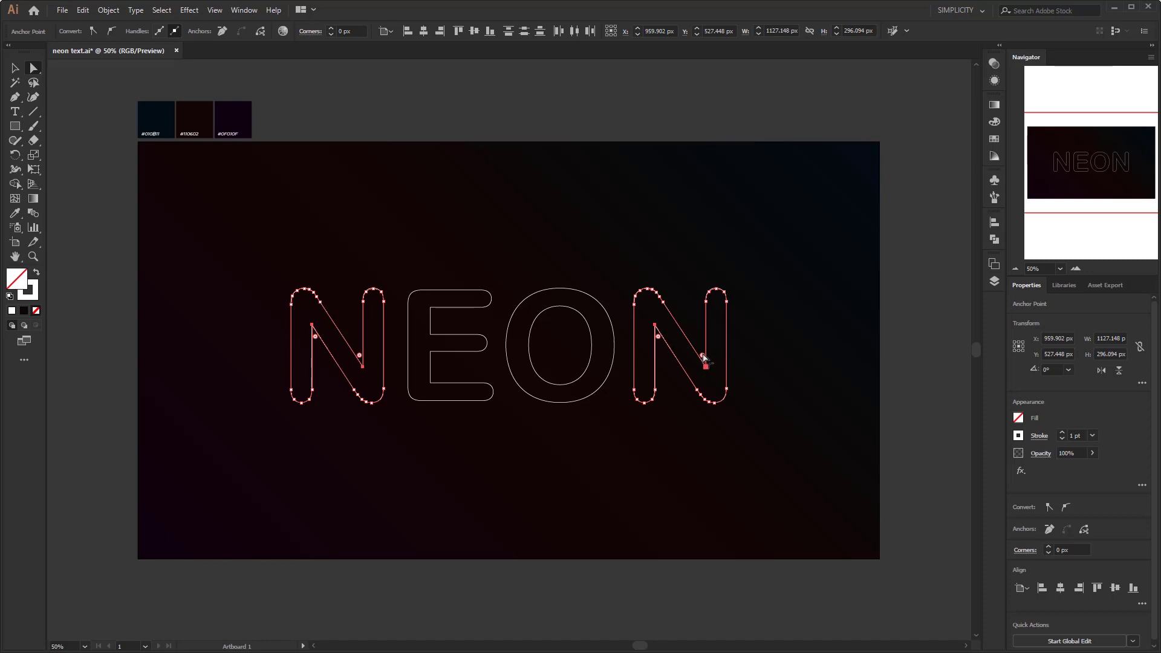
drag(704, 357, 704, 335)
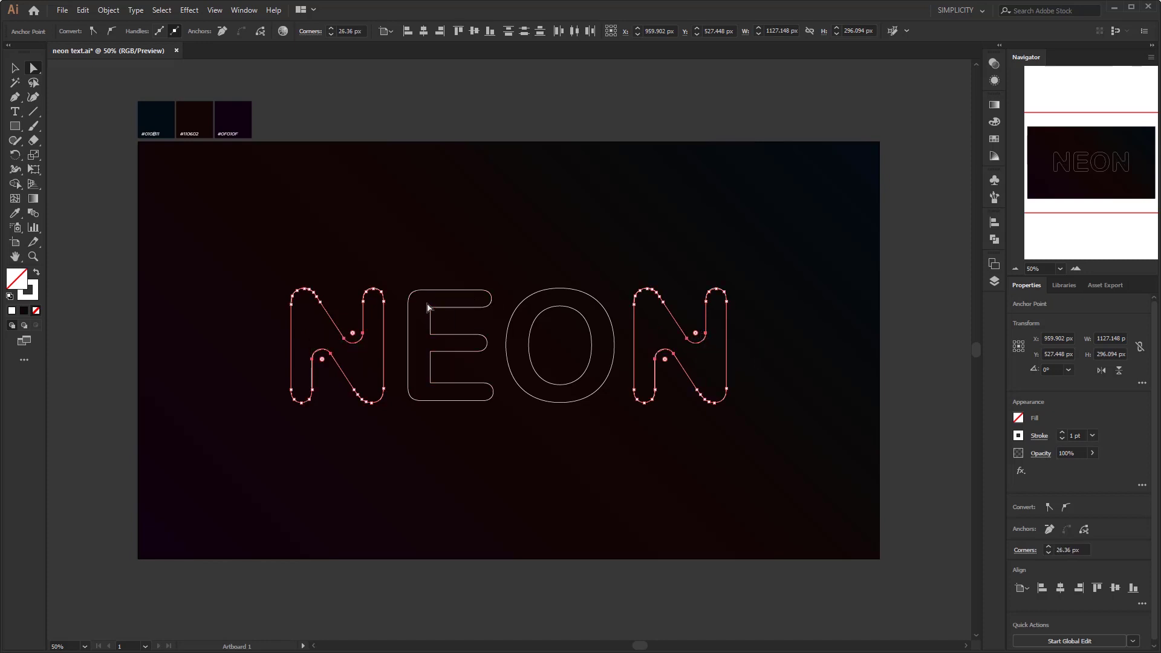
drag(433, 362, 435, 395)
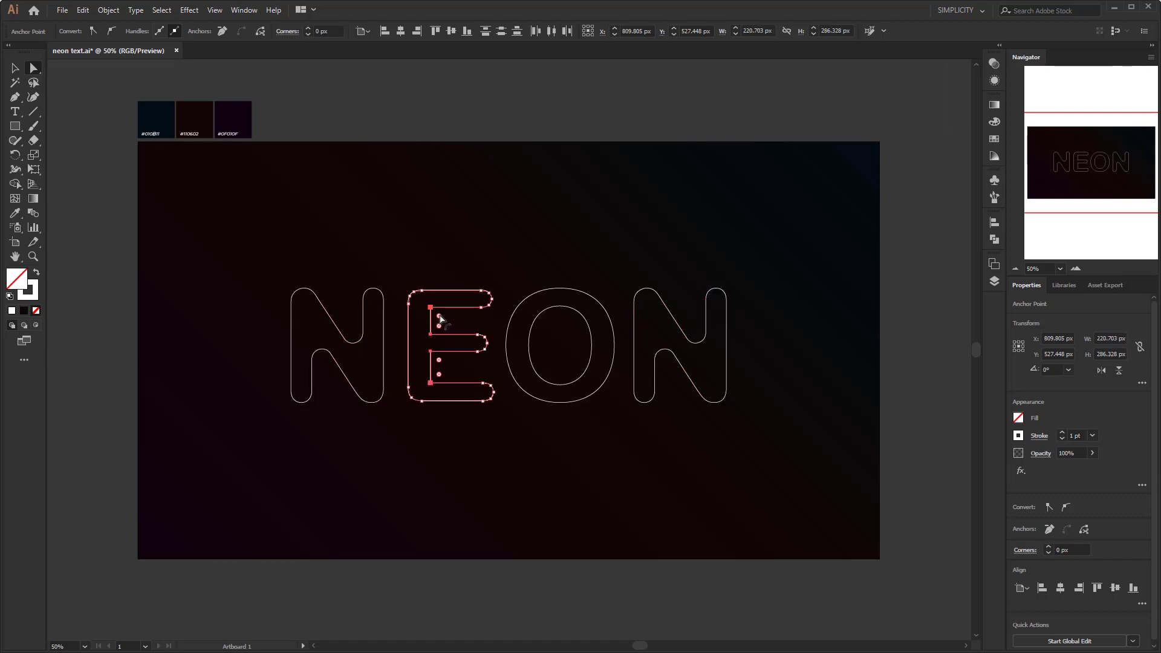
drag(440, 318, 442, 319)
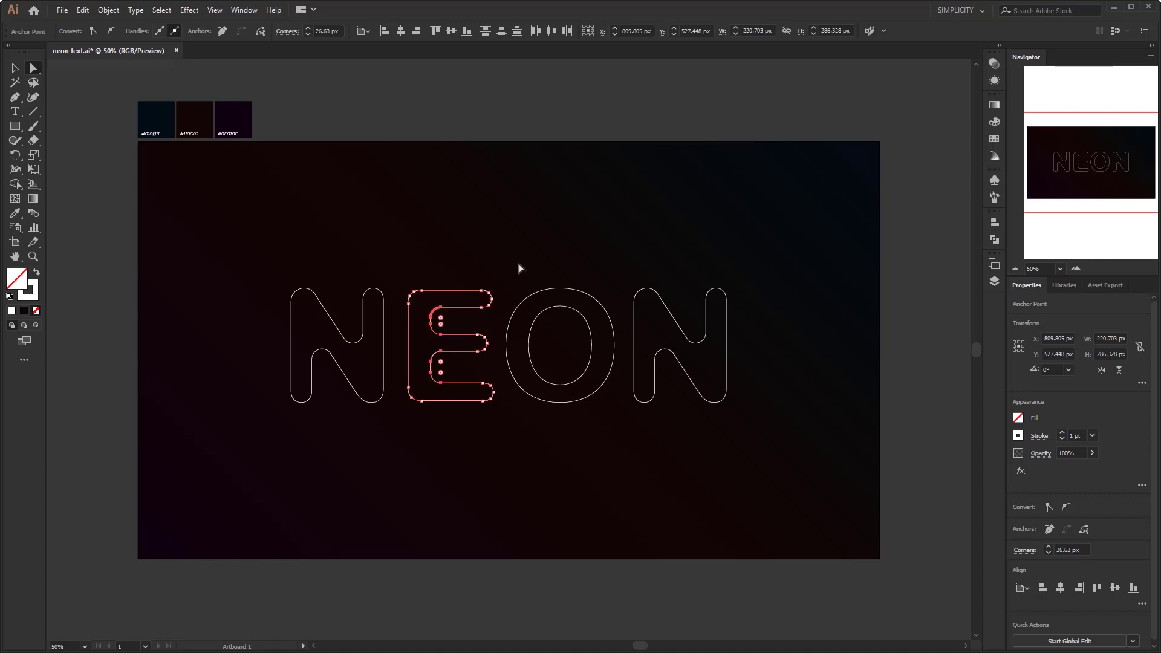
Ungroup the outlined NEON letters
click(13, 69)
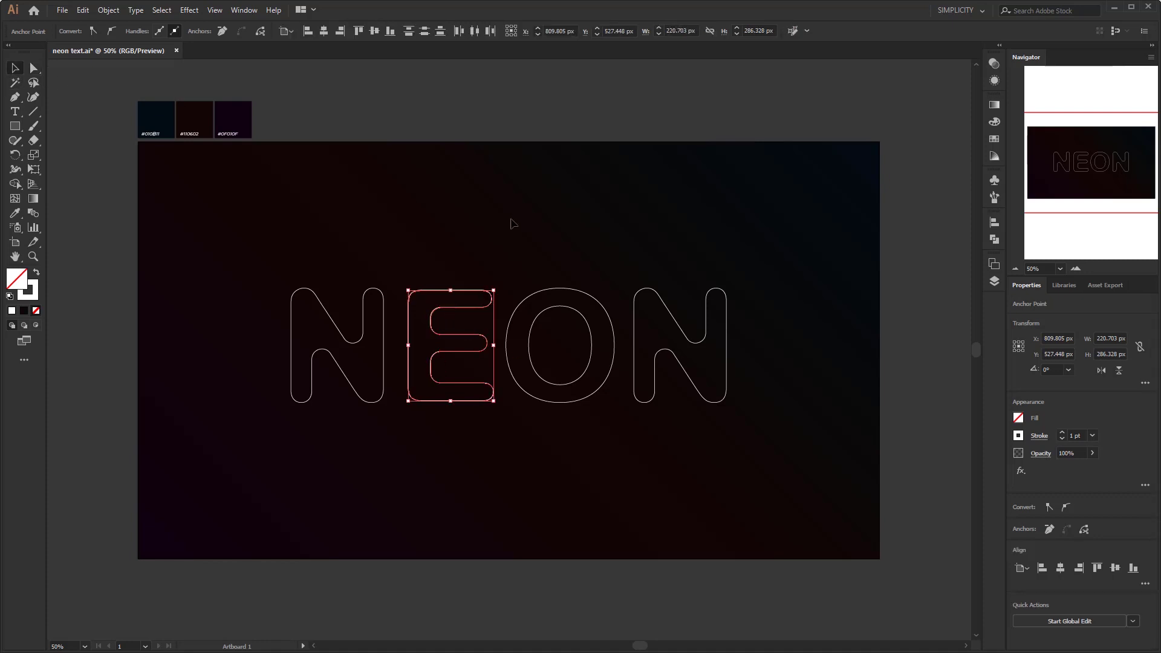
click(513, 223)
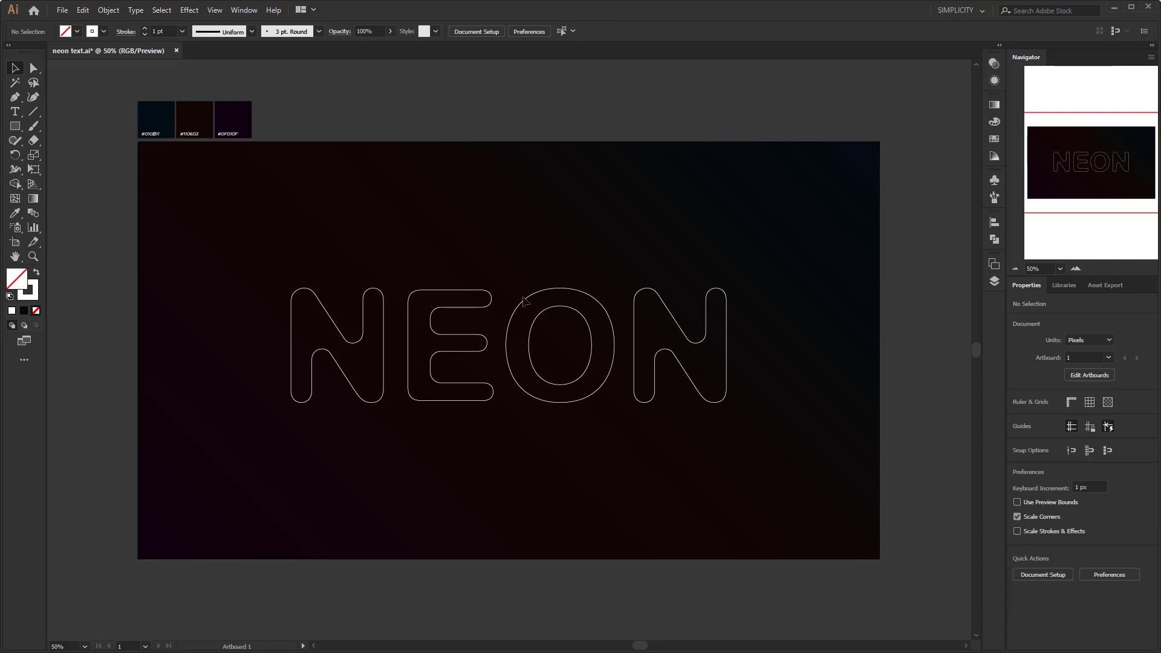
click(523, 299)
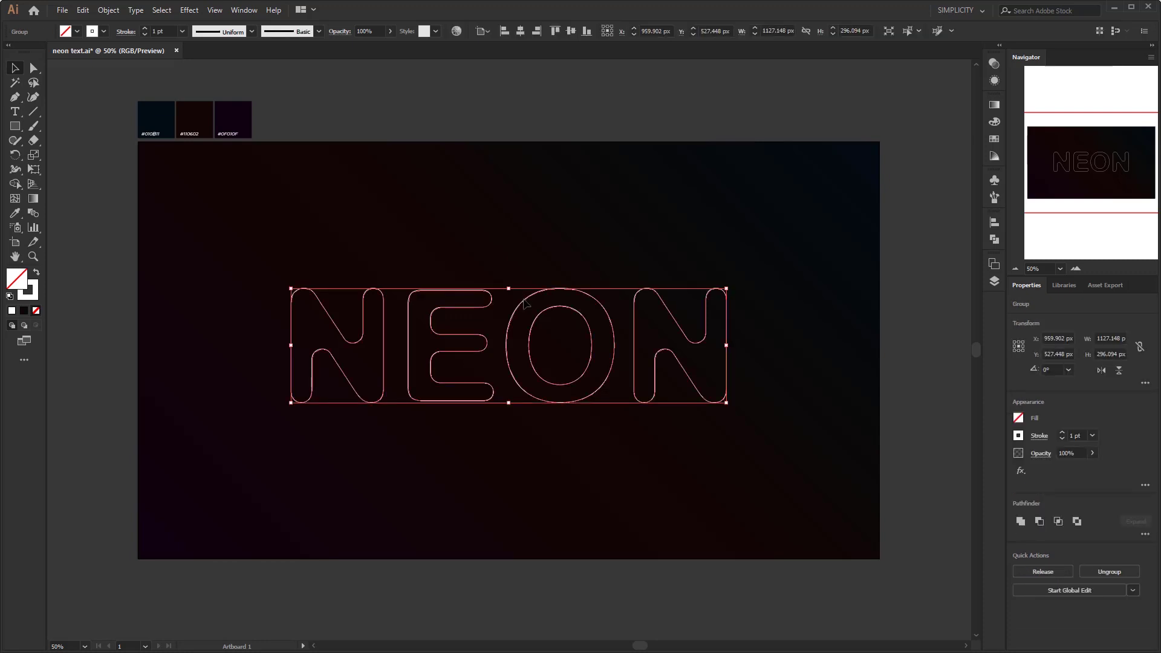
right_click(525, 304)
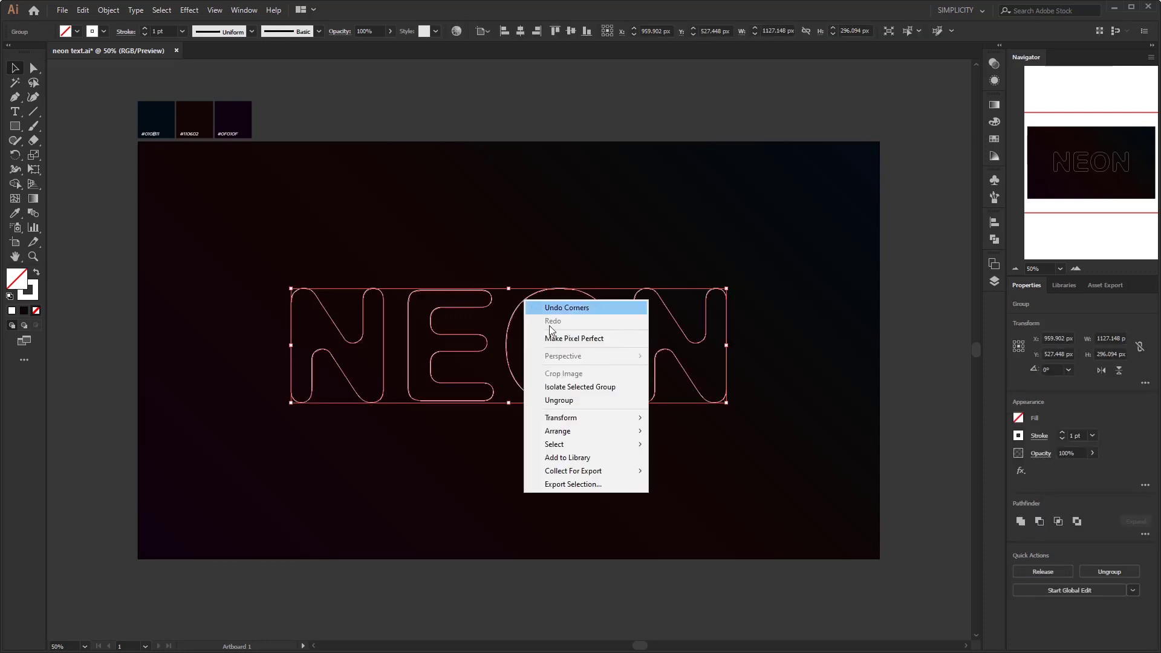
click(573, 402)
click(562, 430)
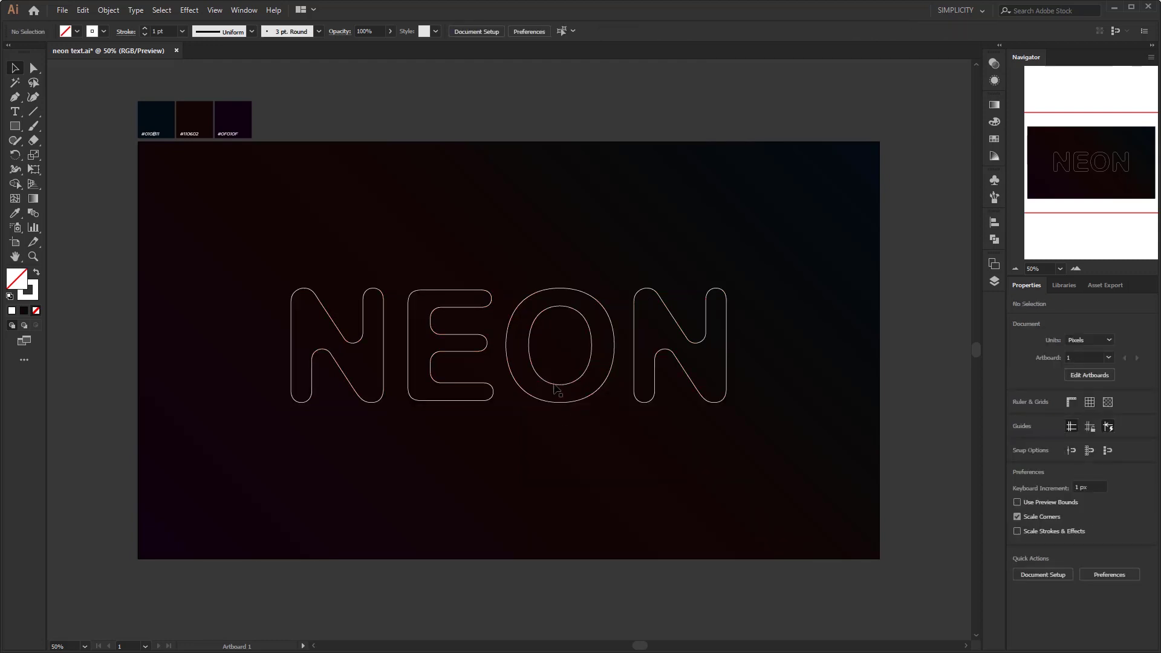
Release the O's compound path into separate inner and outer paths and check each letter
click(556, 388)
right_click(555, 388)
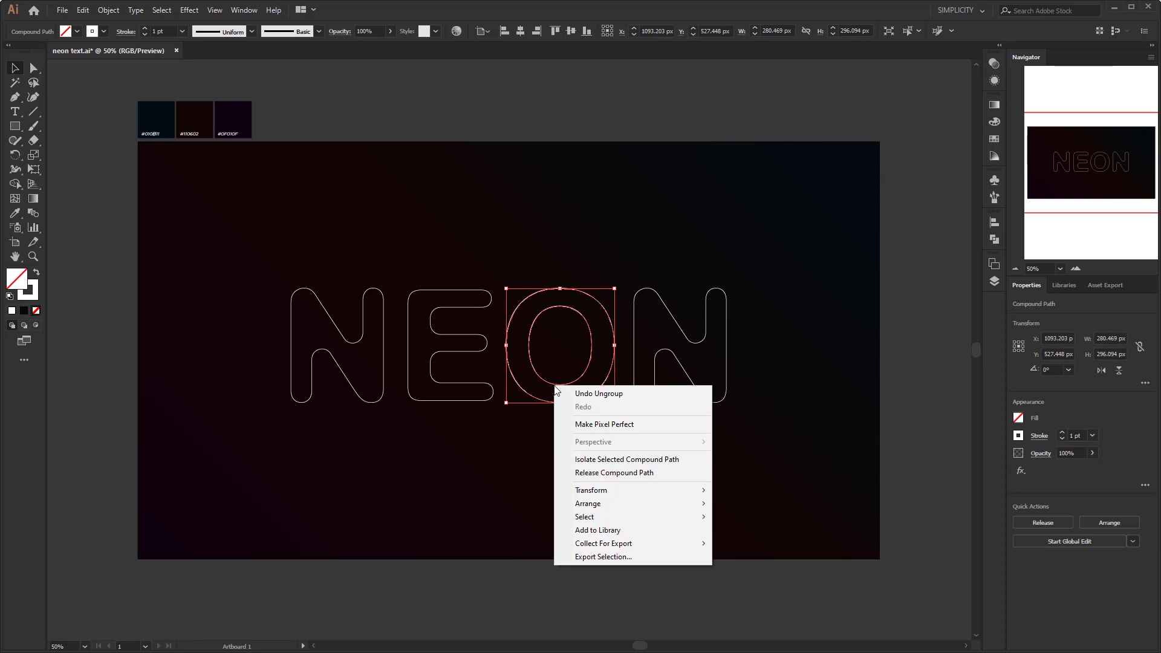
click(662, 473)
click(662, 477)
click(562, 385)
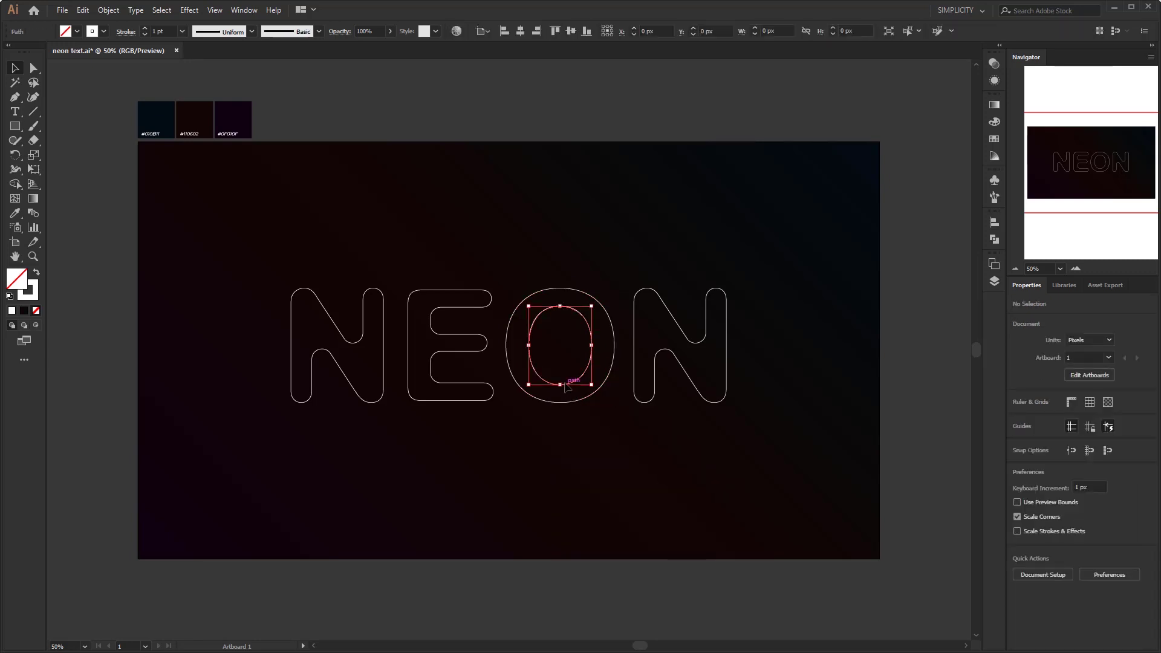
click(562, 403)
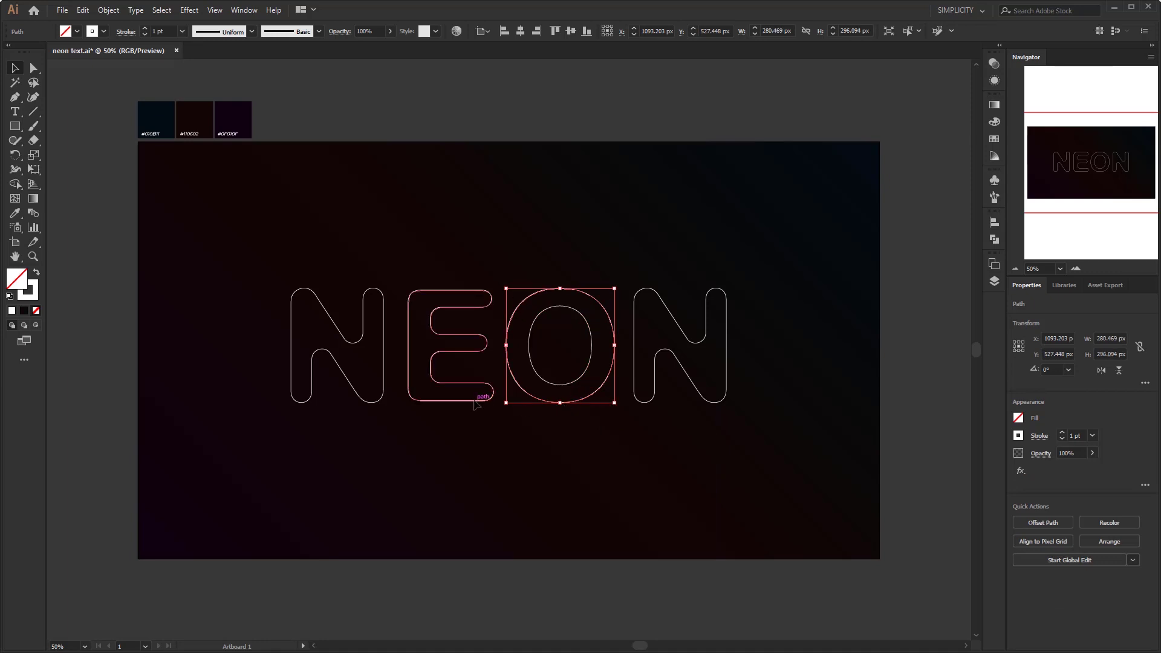
click(439, 402)
click(372, 406)
click(381, 400)
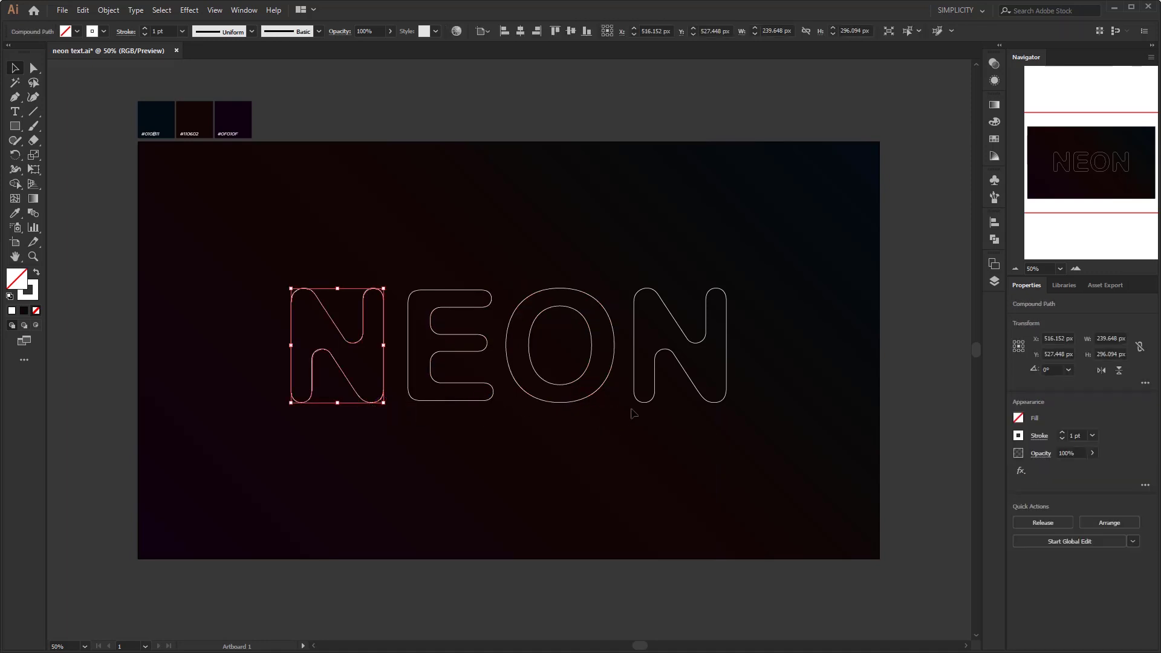
click(642, 396)
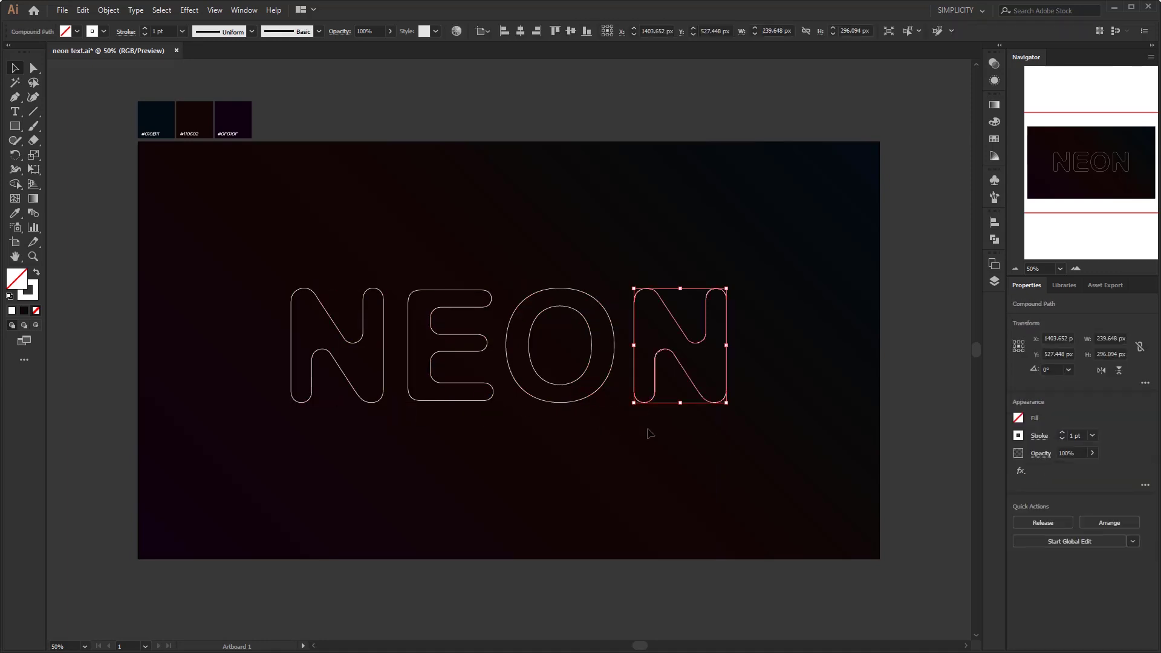
click(662, 443)
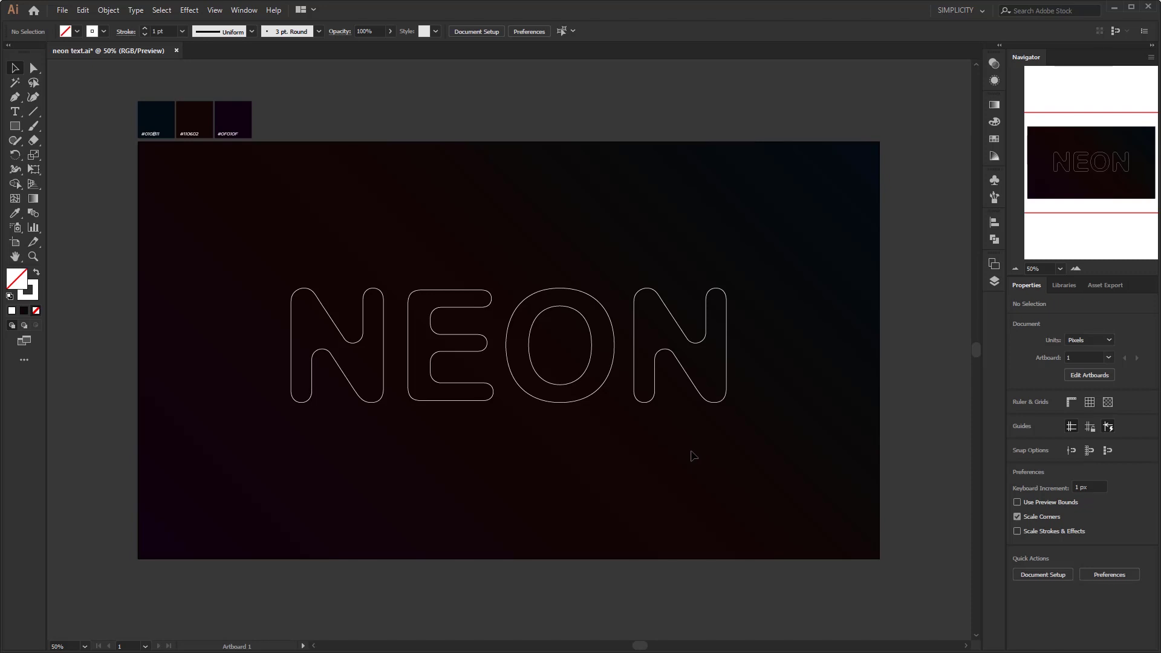
Create a 20 × 20 px square above the O
scroll(503, 200, up, 2)
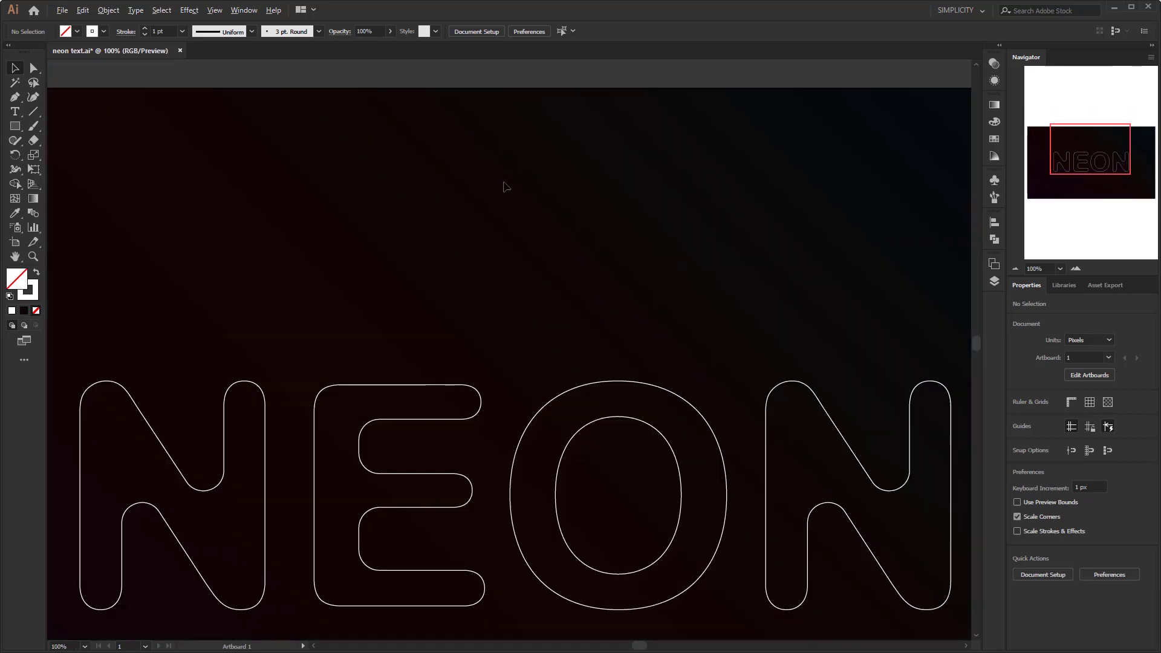
scroll(506, 187, up, 1)
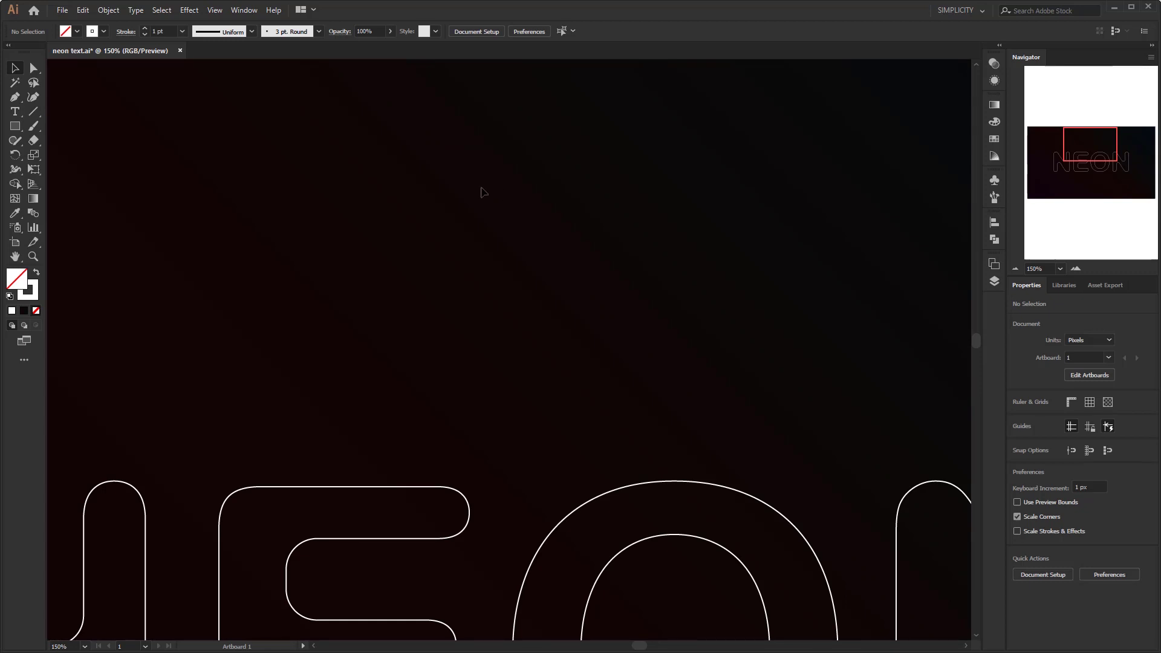
click(15, 128)
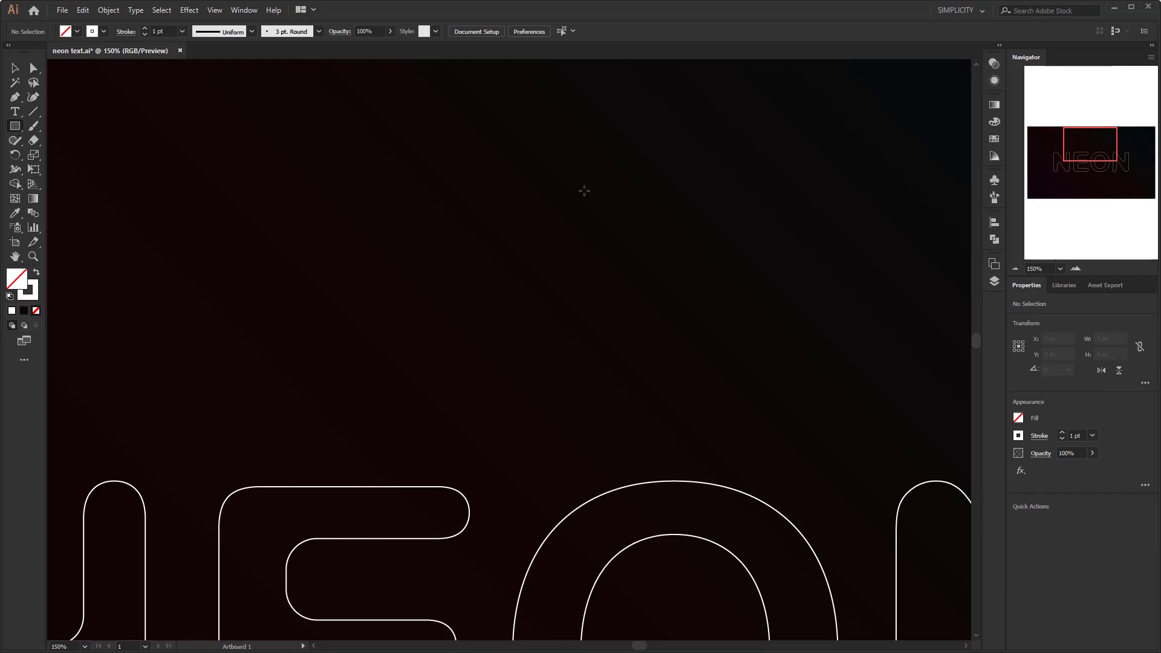
click(512, 179)
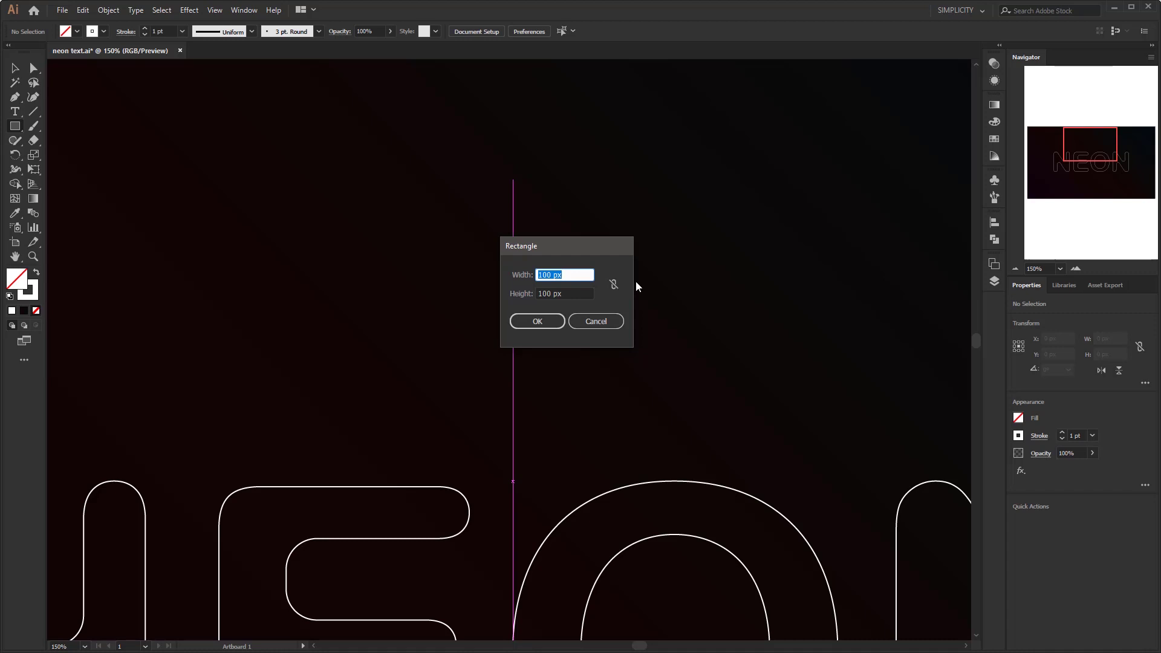
key(Tab)
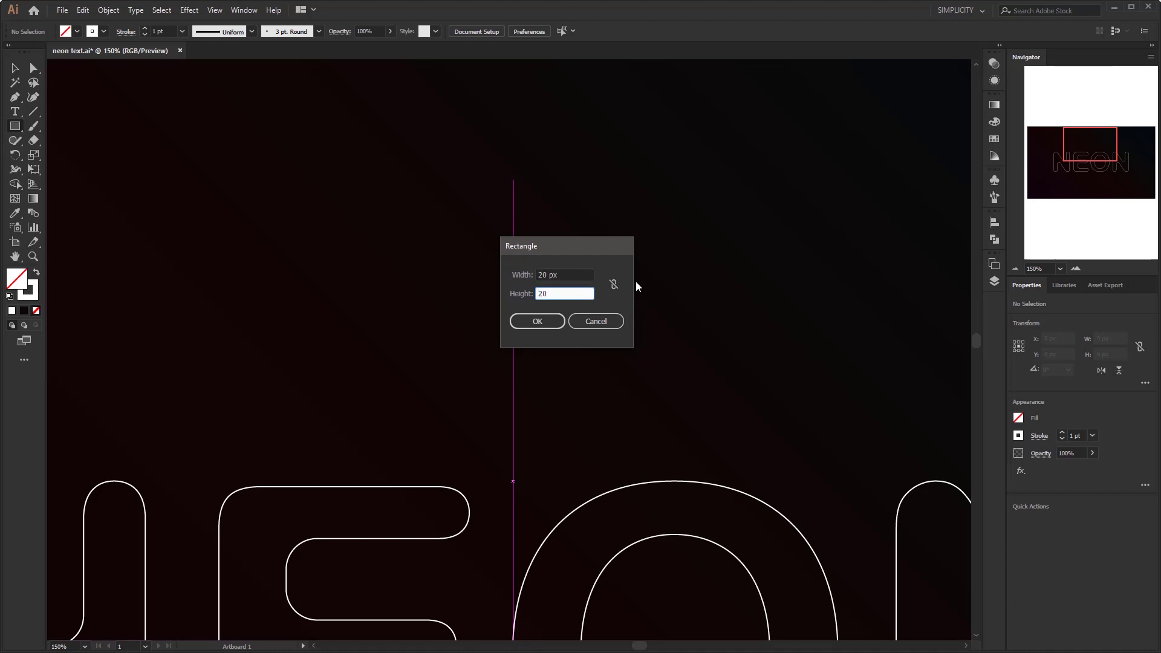
key(Return)
Create a thin 20 × 1 px rectangle just below the square
click(15, 67)
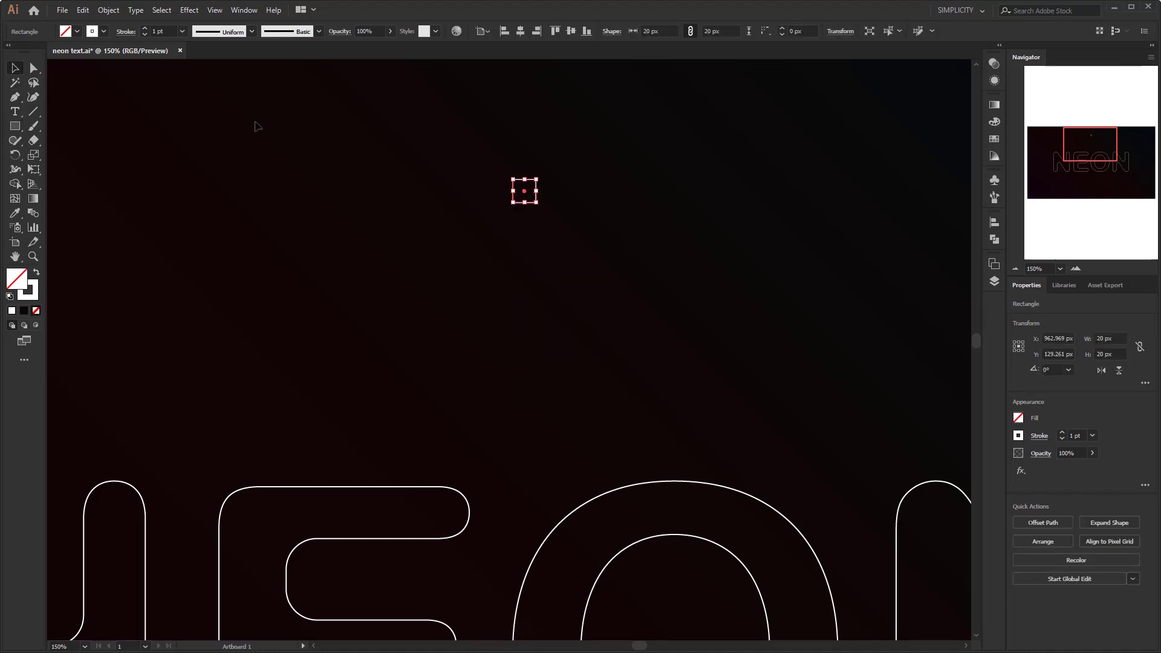
scroll(557, 155, up, 2)
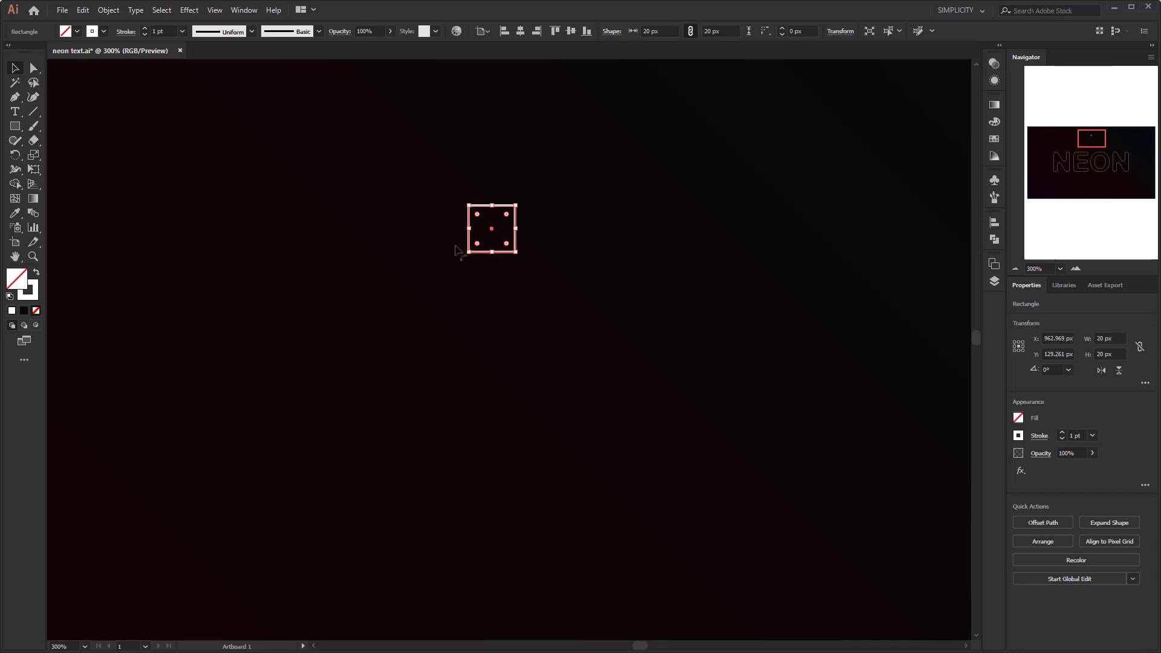
click(16, 126)
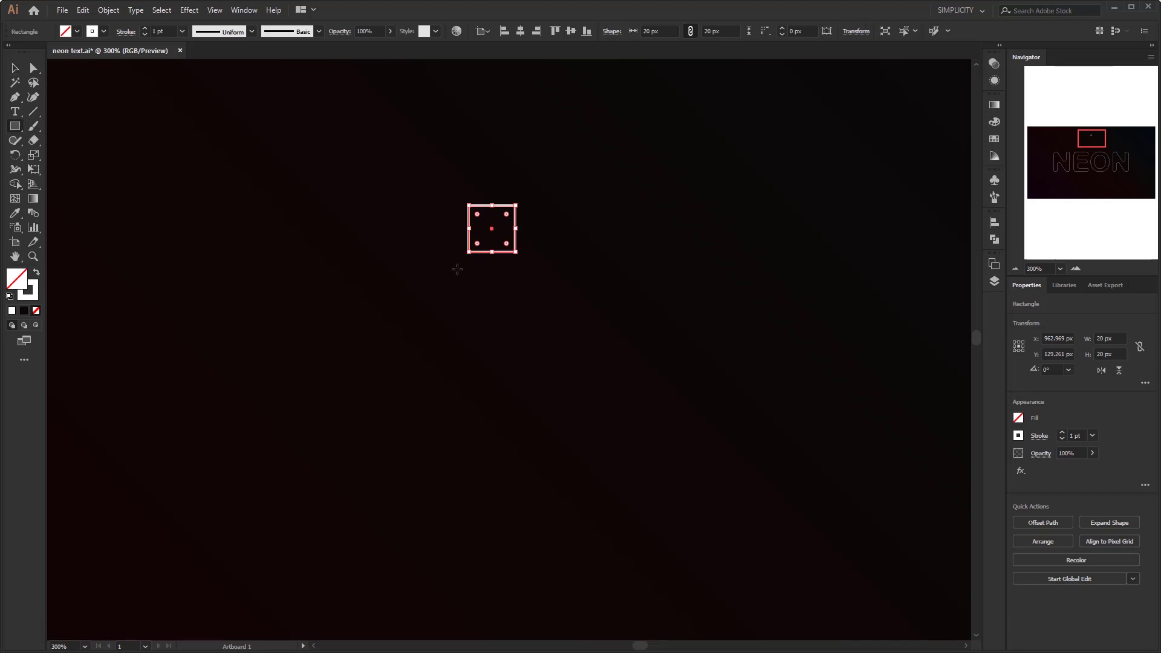
click(494, 283)
key(Tab)
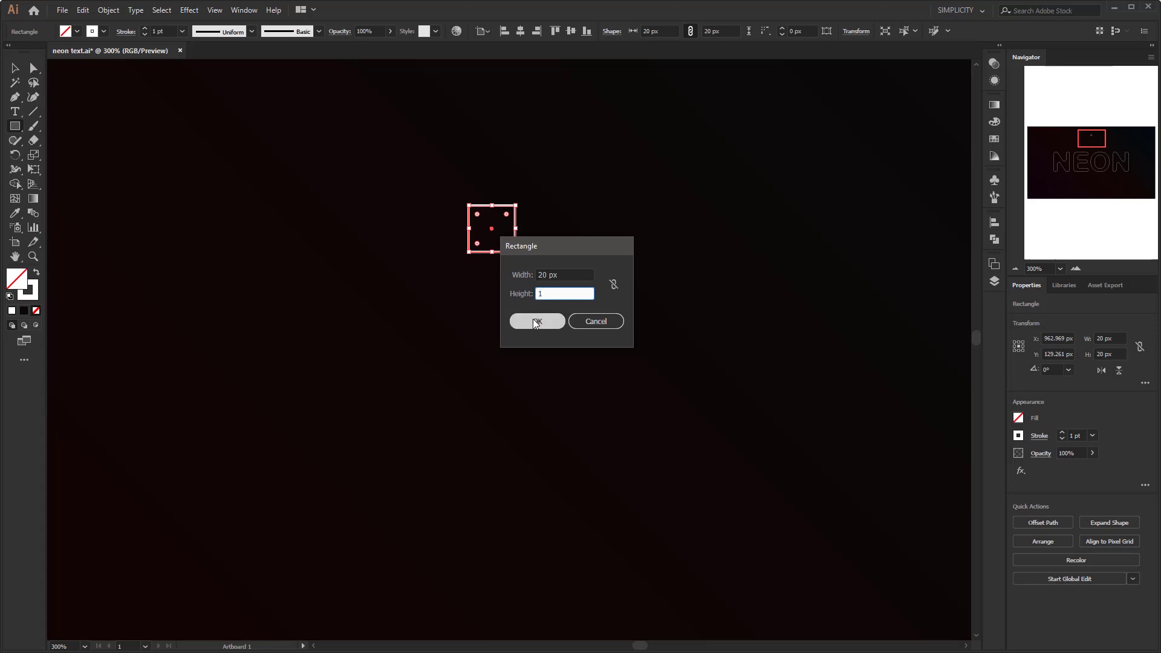
text(1)
click(534, 321)
Centre the thin rectangle on the square using the square as key object
click(15, 68)
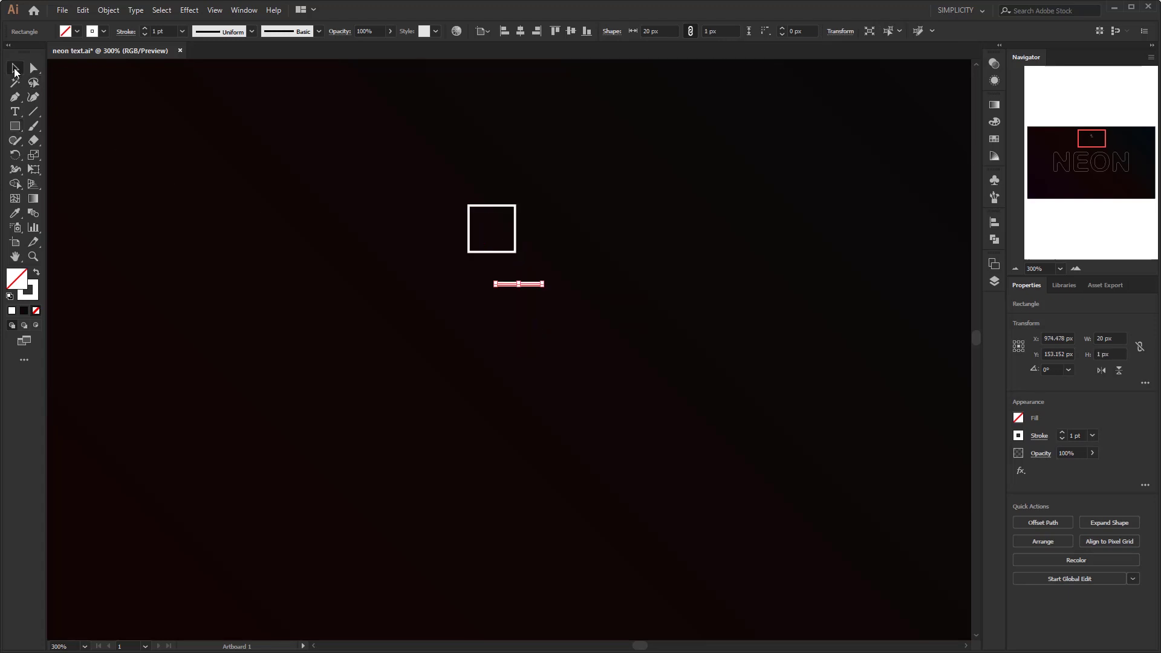
drag(351, 169, 609, 336)
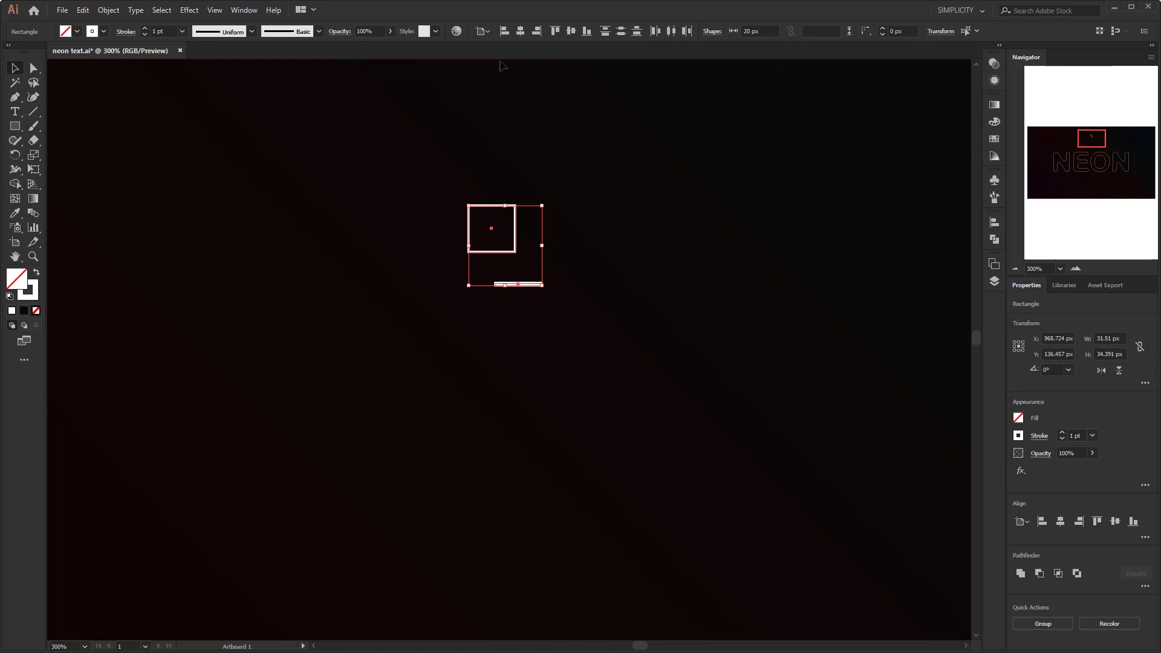
click(488, 32)
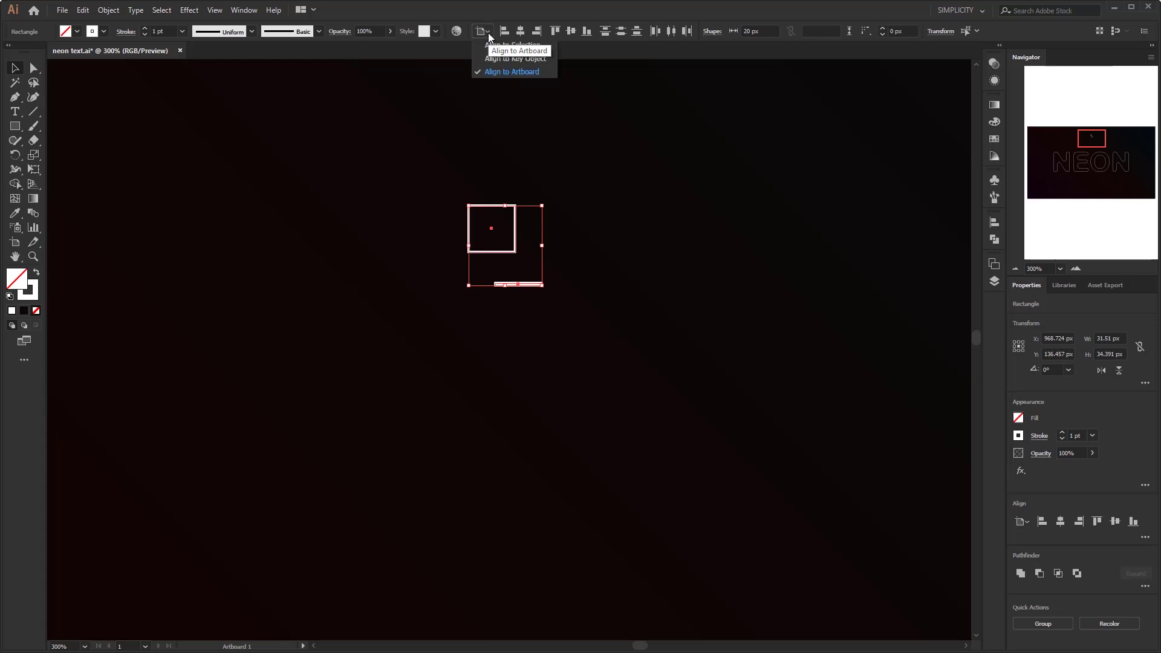
click(530, 58)
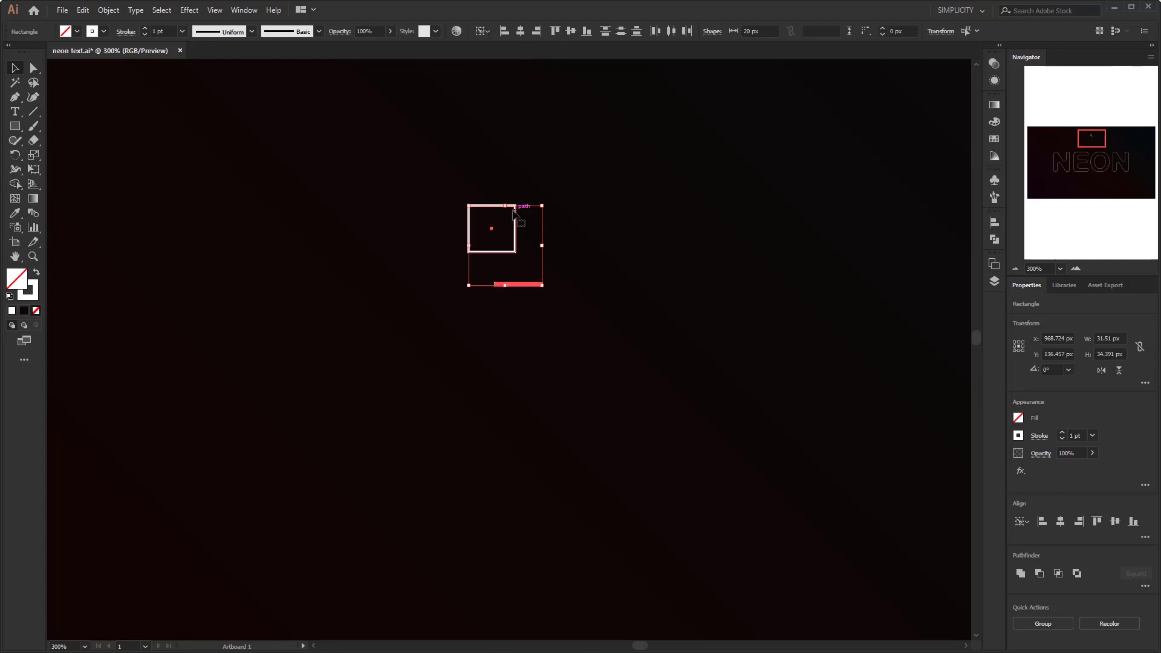
click(514, 210)
click(522, 31)
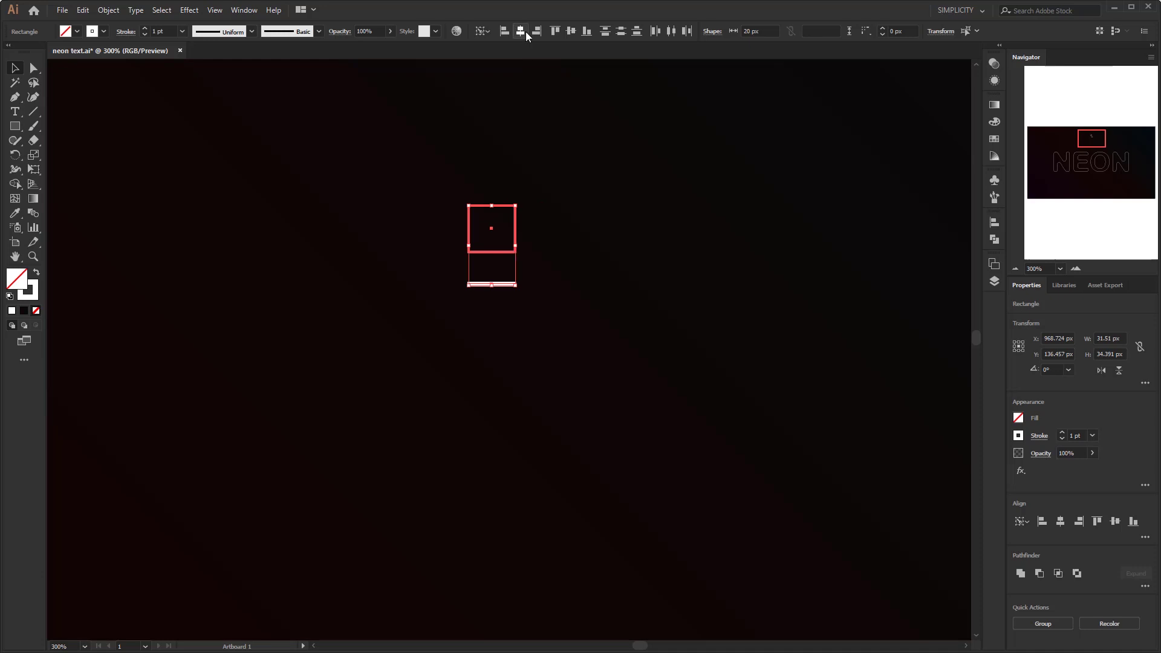
click(567, 31)
click(564, 195)
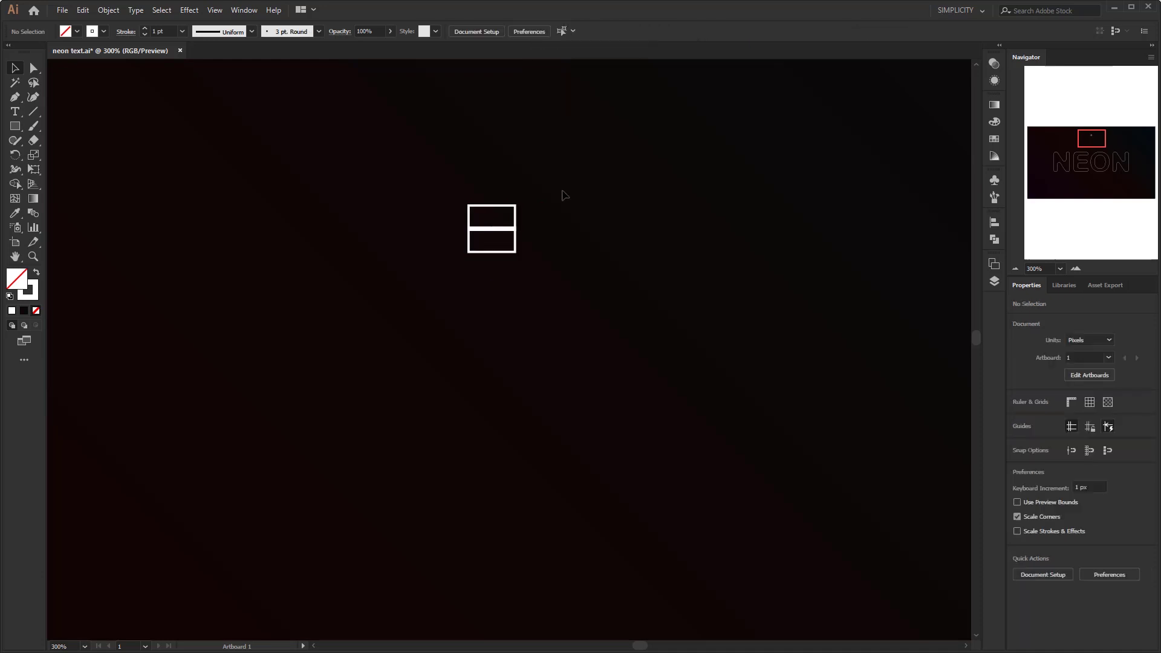
drag(564, 194, 416, 289)
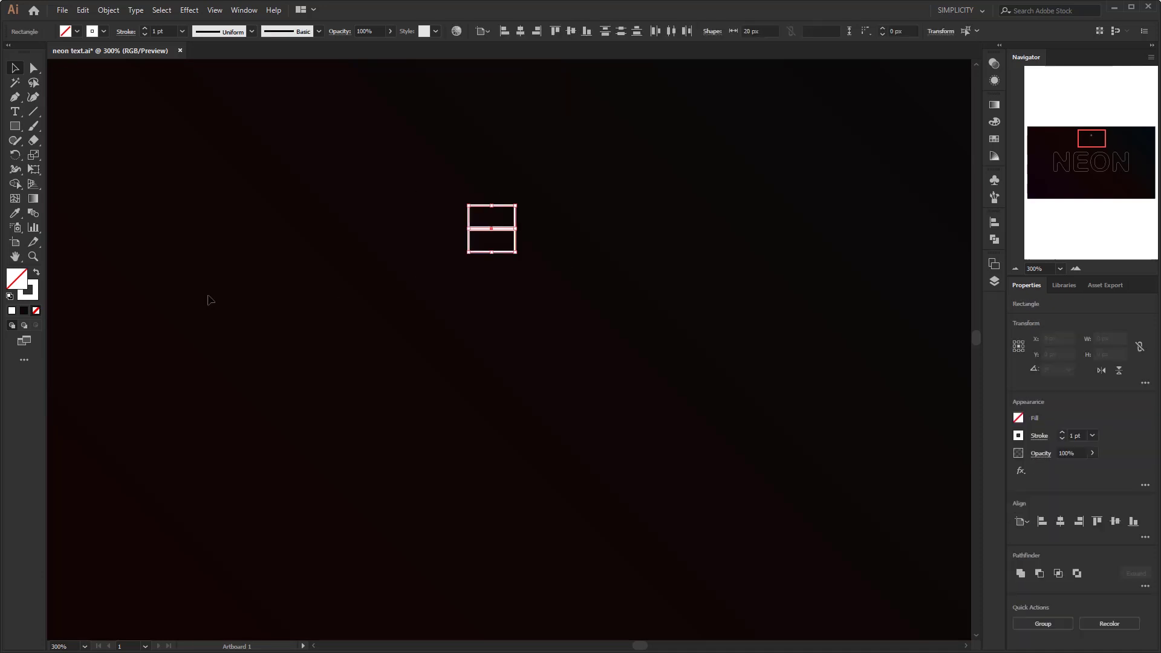
click(34, 299)
Remove both outlines, fill the square black and the thin line white
click(36, 310)
click(500, 221)
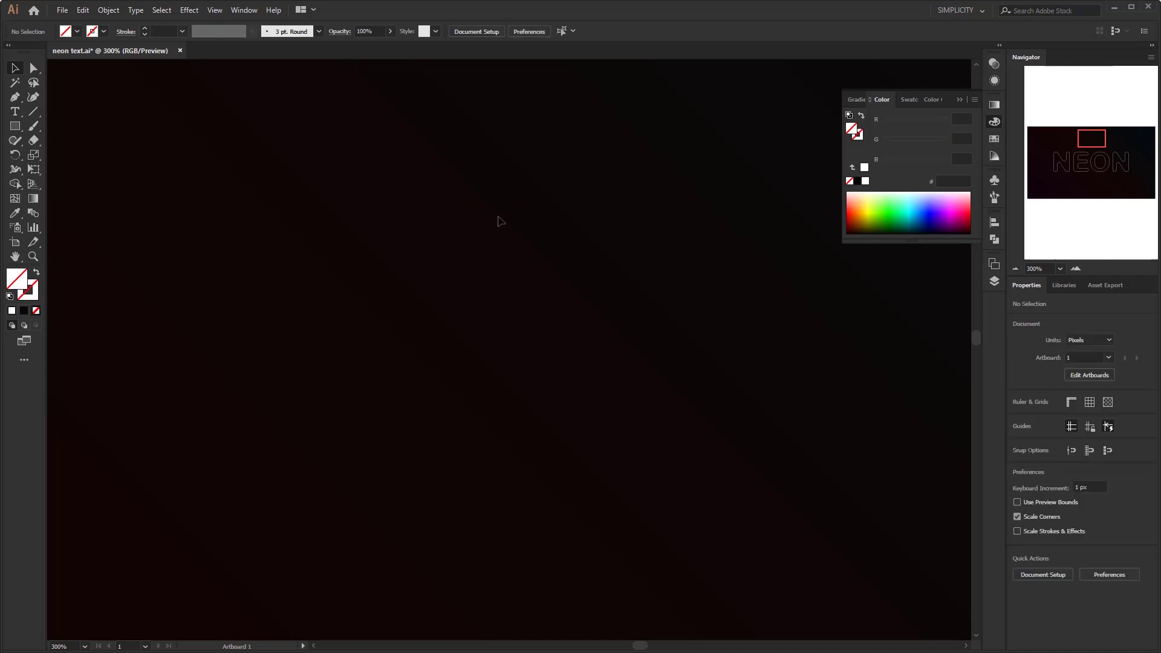
click(495, 218)
click(858, 181)
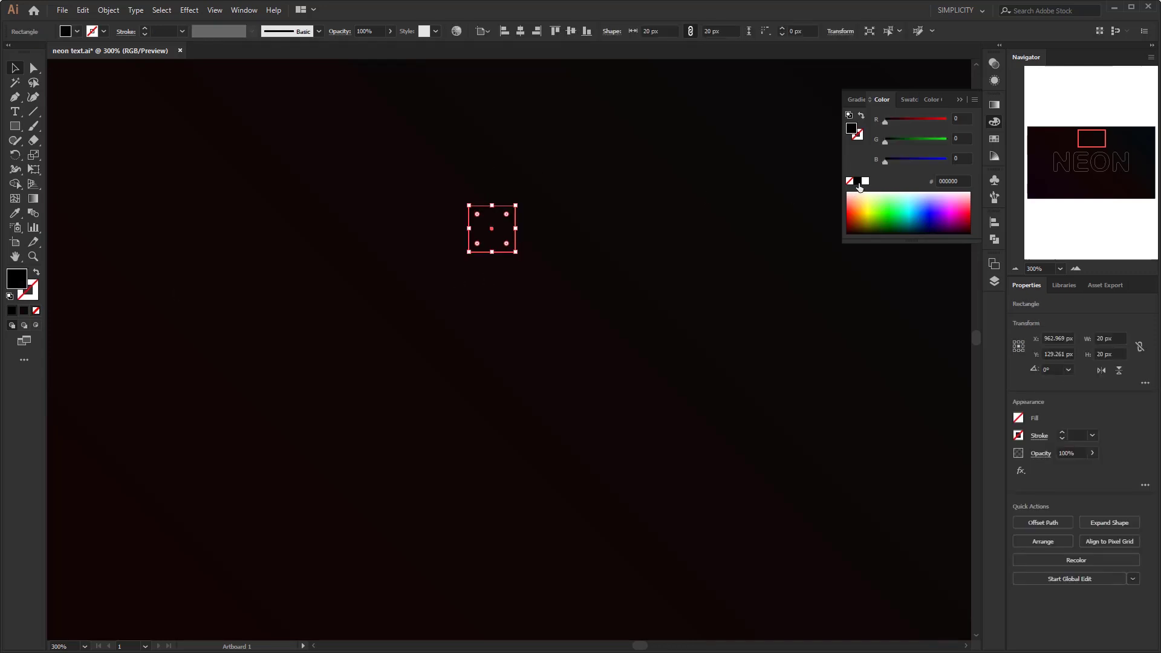
drag(515, 251, 508, 229)
key(slash)
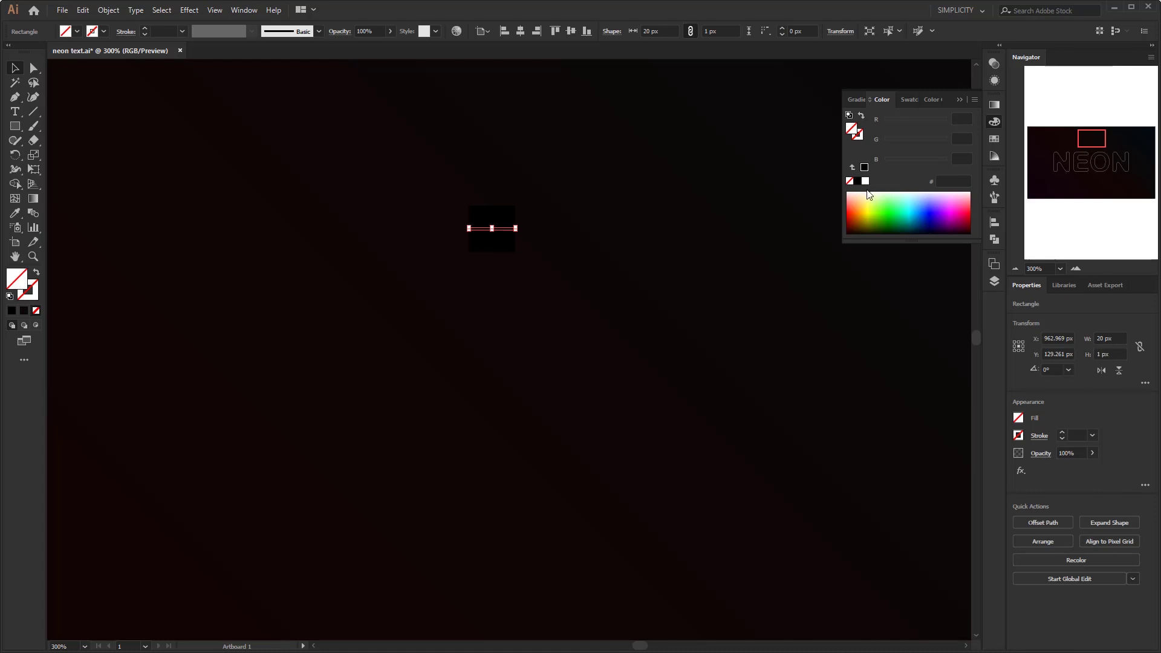
click(865, 181)
click(611, 239)
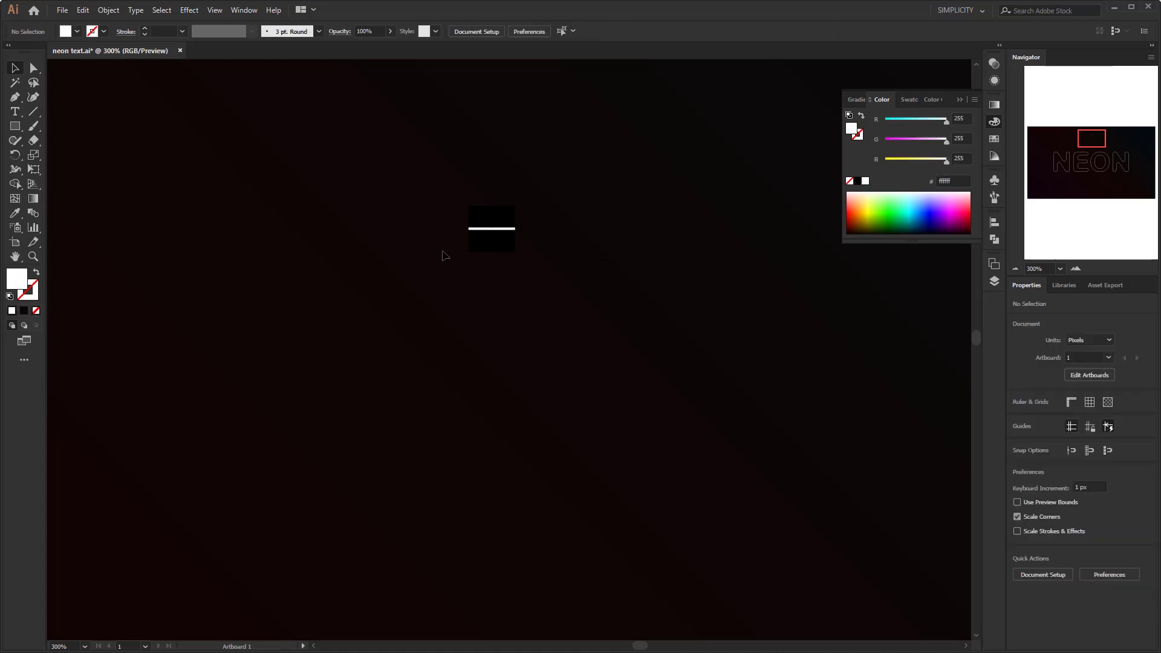
Blend the black square into the white line to form a soft glow tile
click(33, 213)
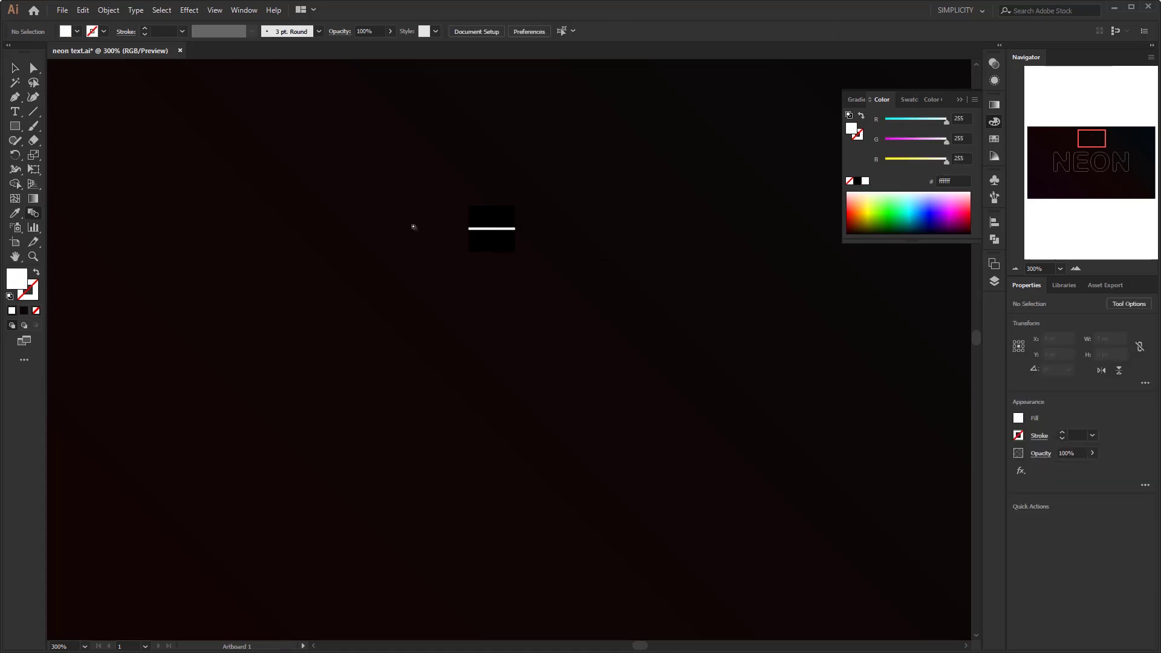
click(489, 215)
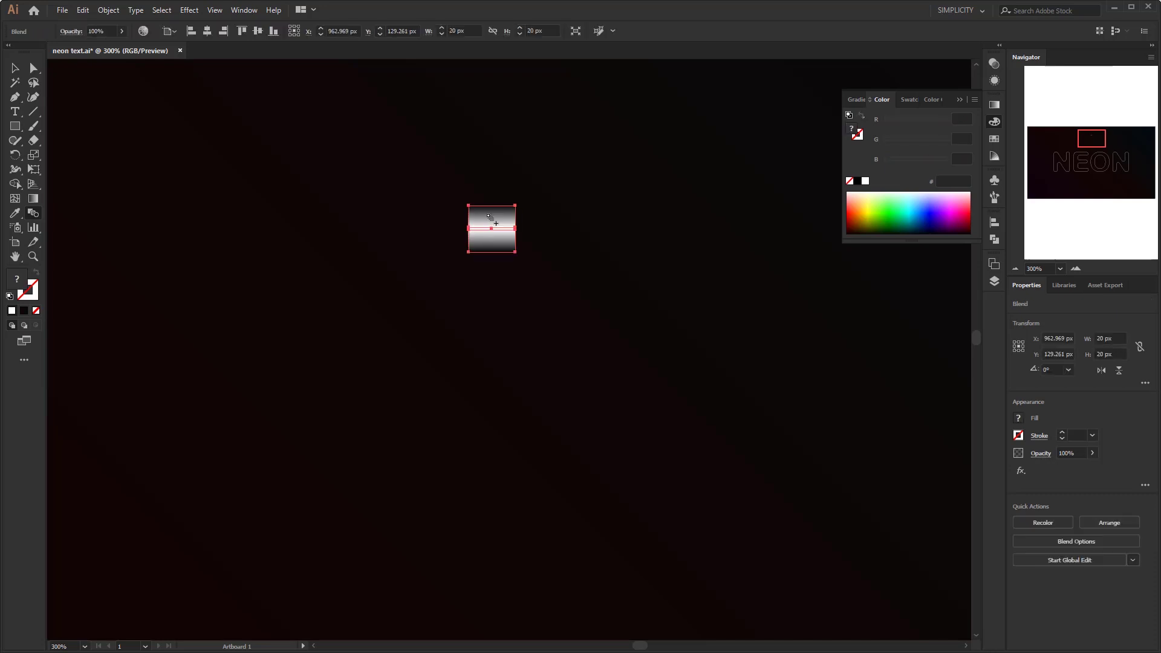
click(12, 70)
click(292, 181)
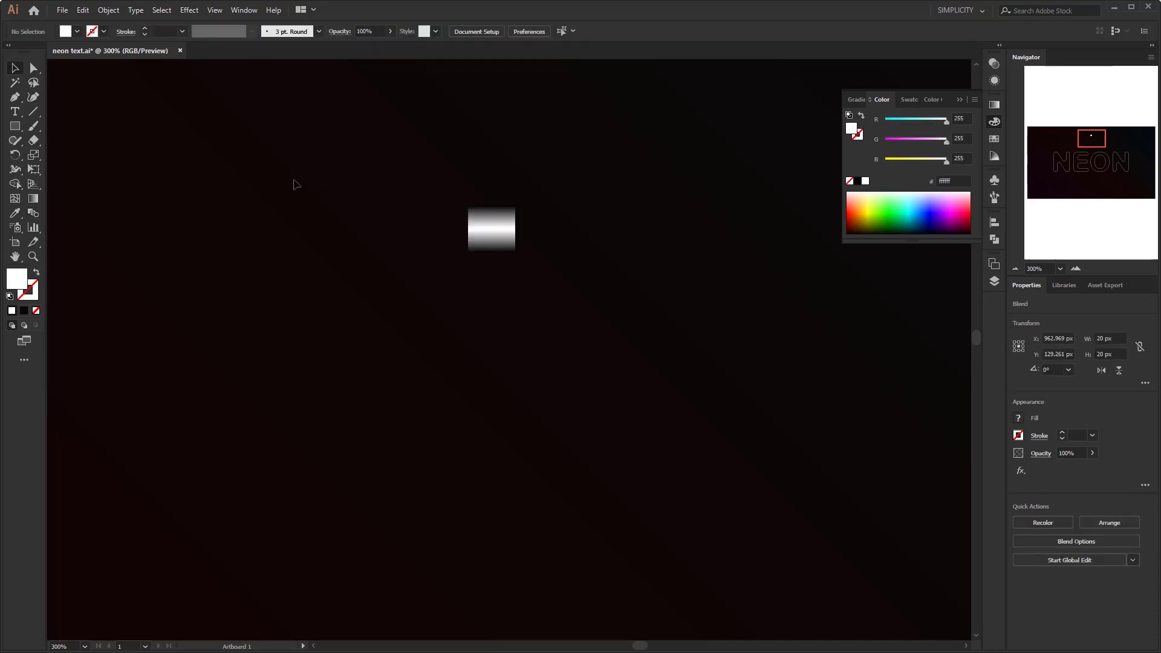
click(994, 198)
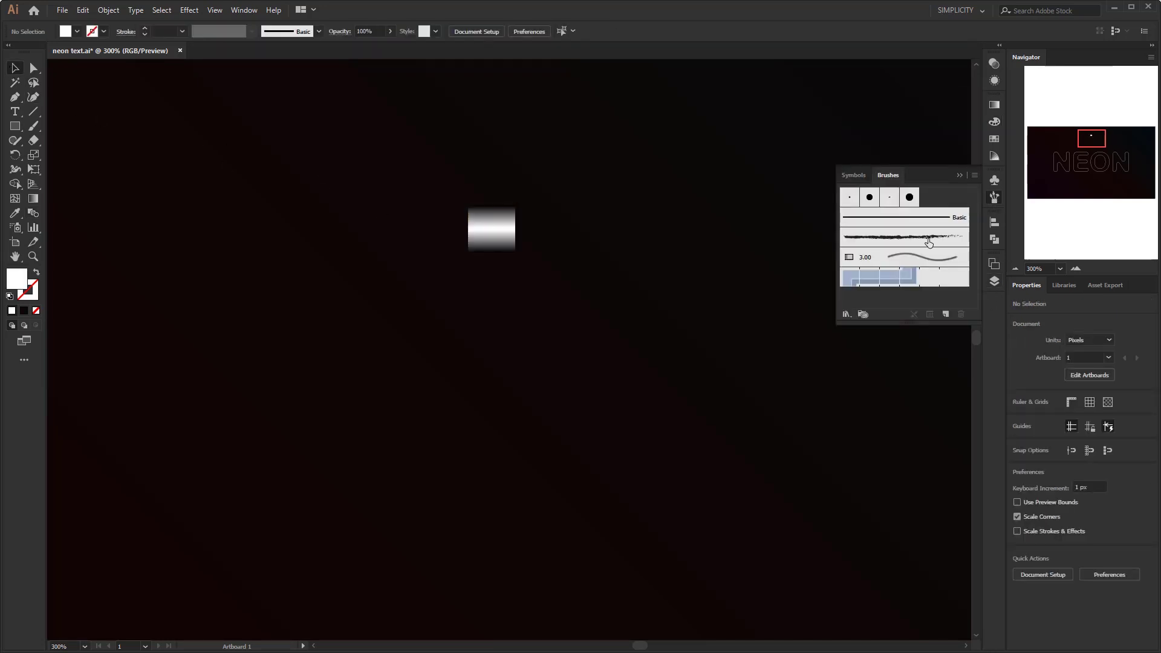
Drag the glow tile into the Brushes panel and make it an Art Brush
click(244, 10)
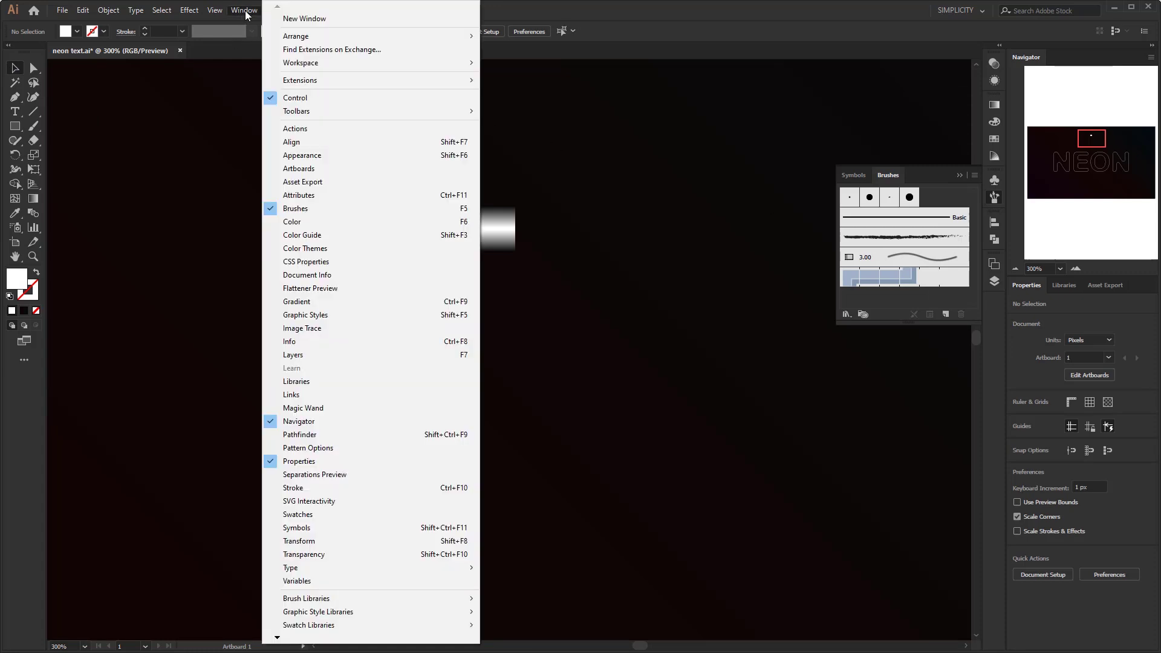
click(662, 259)
click(508, 234)
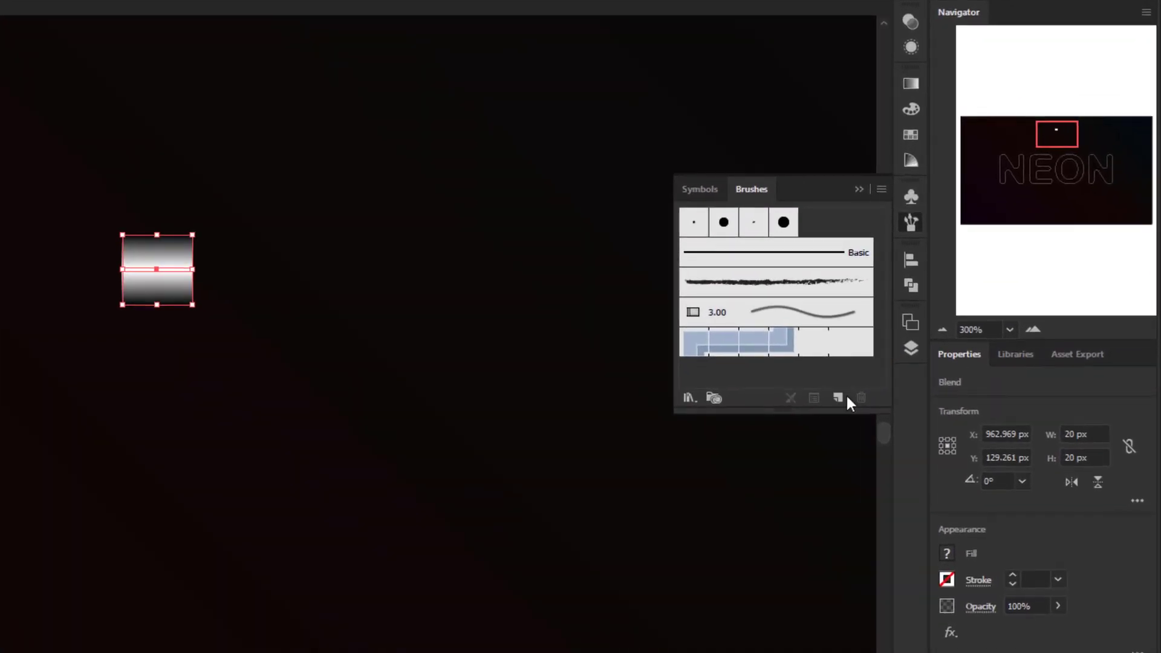
click(838, 398)
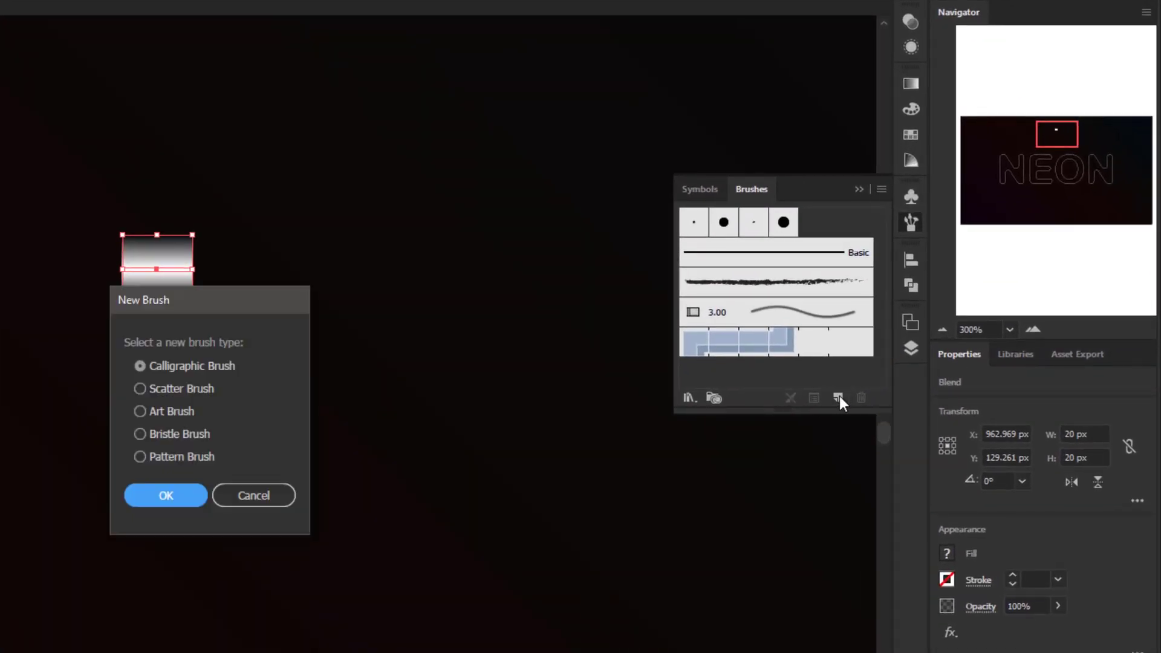
click(253, 501)
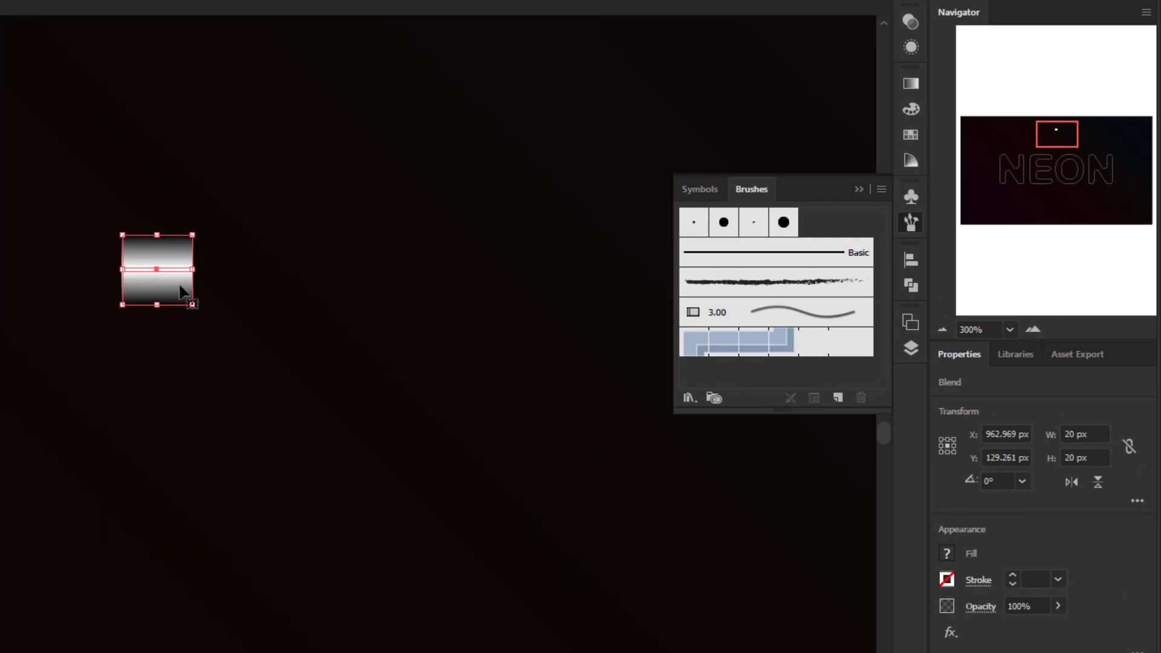
mouse_move(179, 287)
mouse_down()
mouse_move(701, 271)
mouse_move(849, 221)
mouse_up()
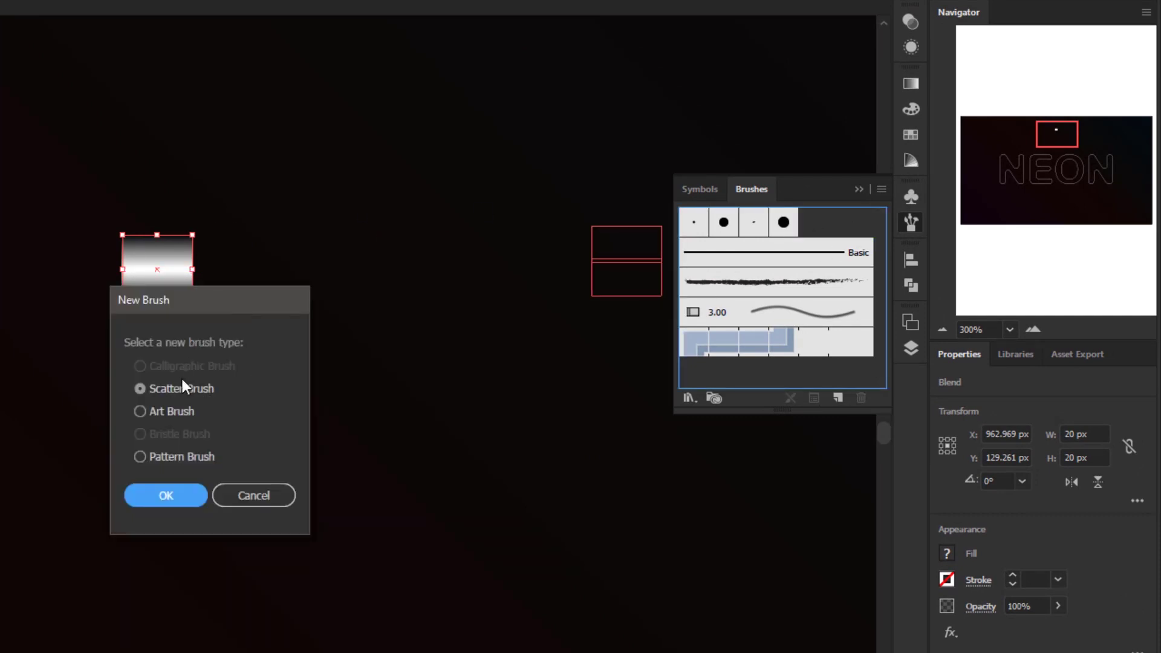
click(179, 411)
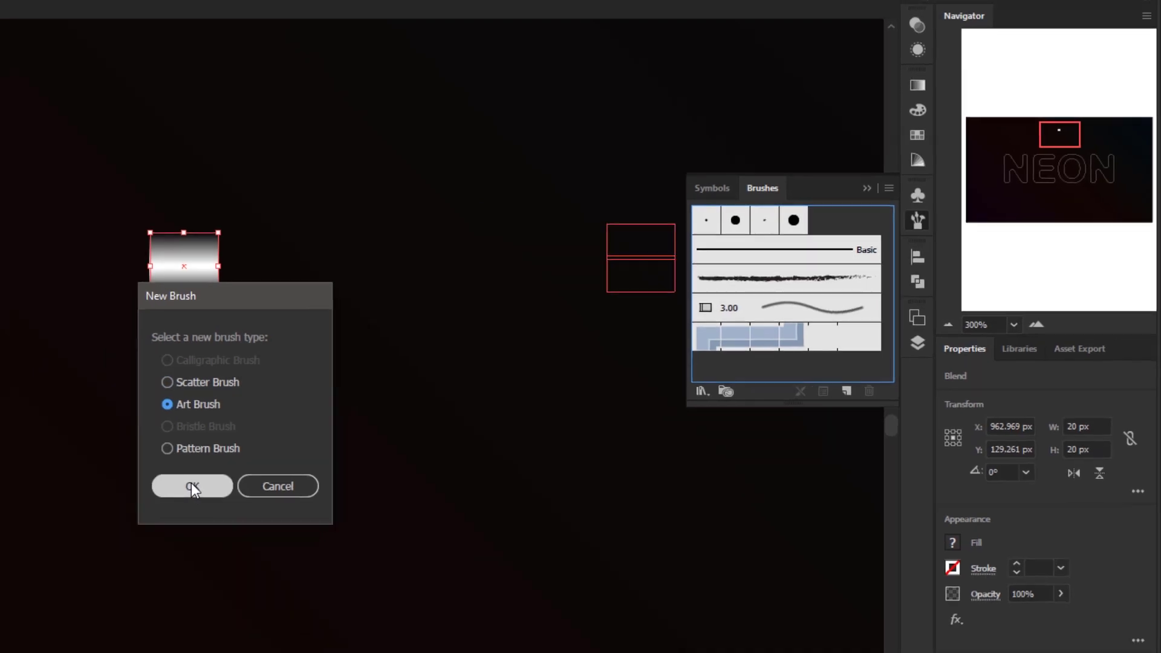
click(169, 495)
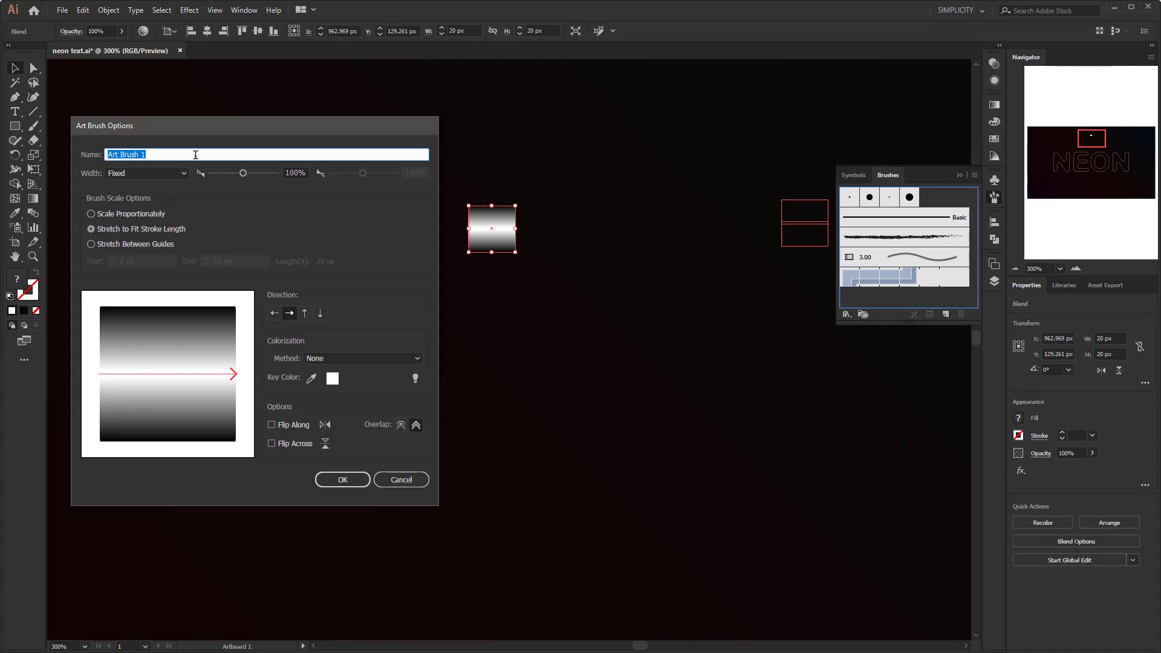
Create the art brush 'neon brush': Stretch to Fit Stroke Length, rightward direction, overlap not adjusted
text(neon brush)
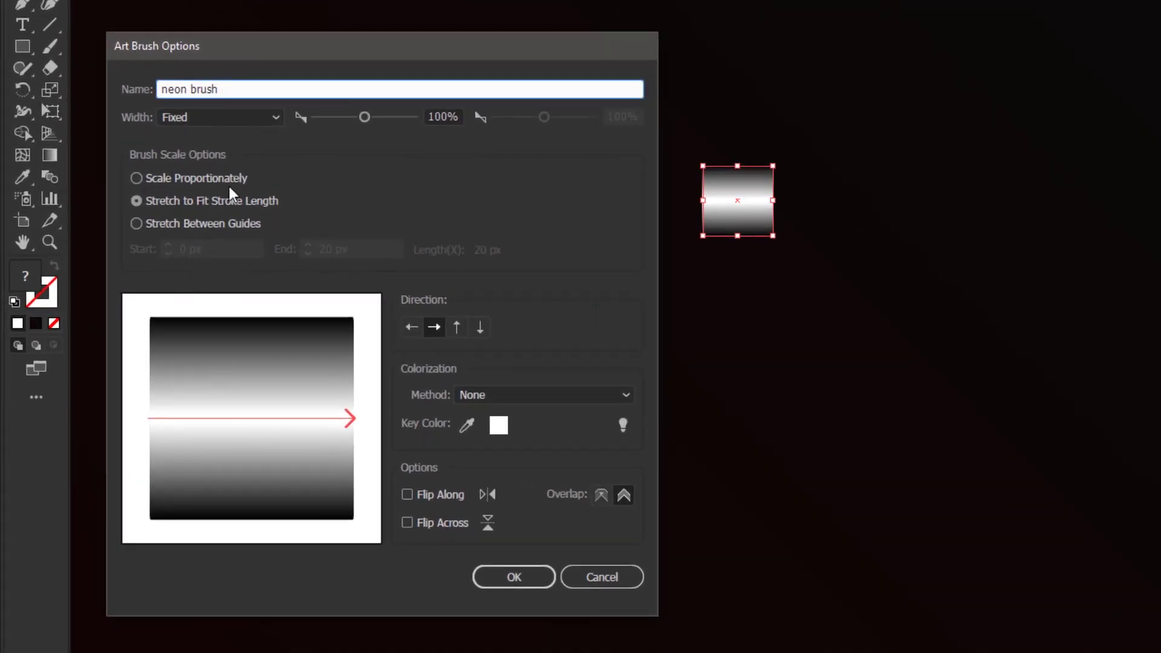
click(187, 202)
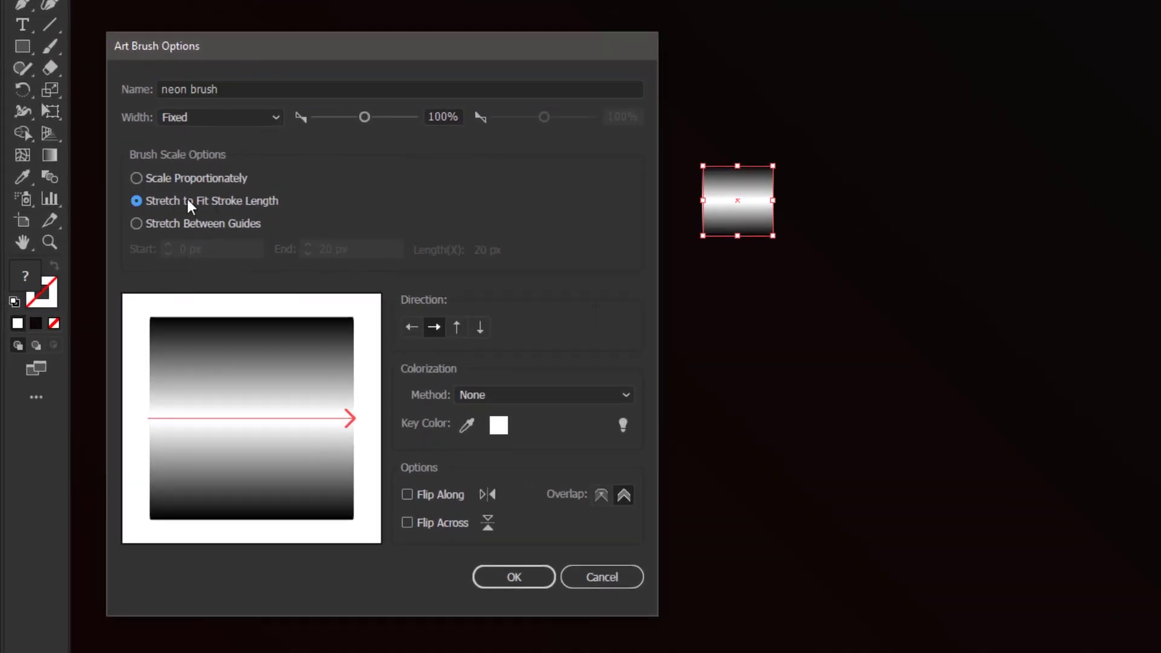
click(414, 330)
click(432, 330)
click(413, 330)
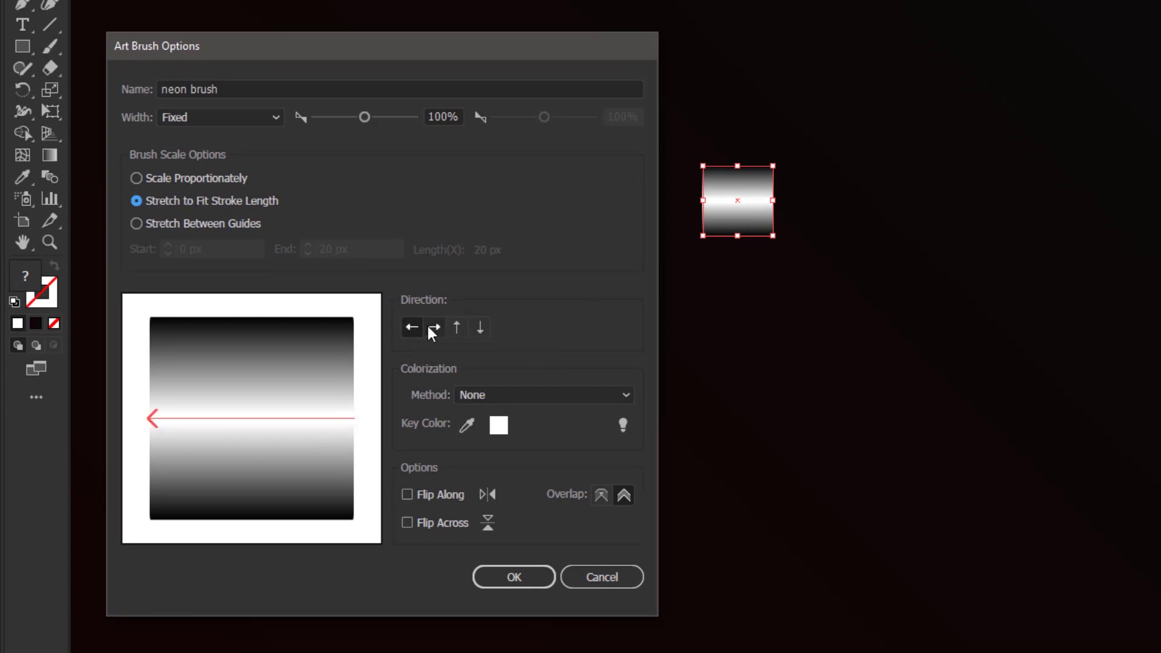
click(433, 330)
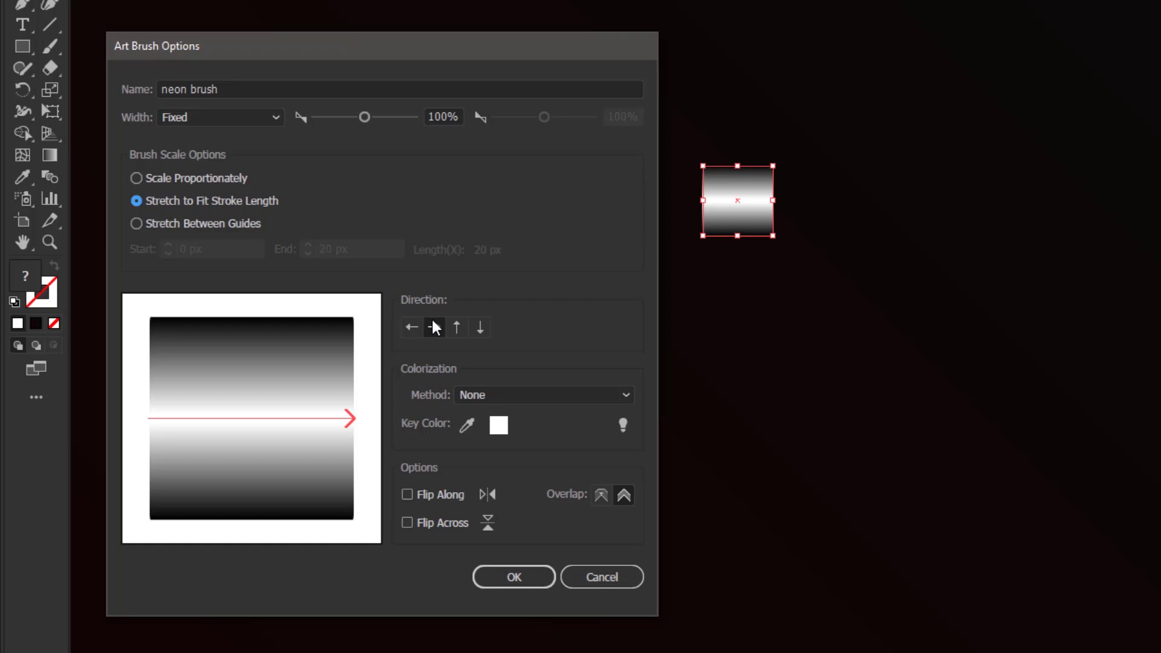
click(601, 494)
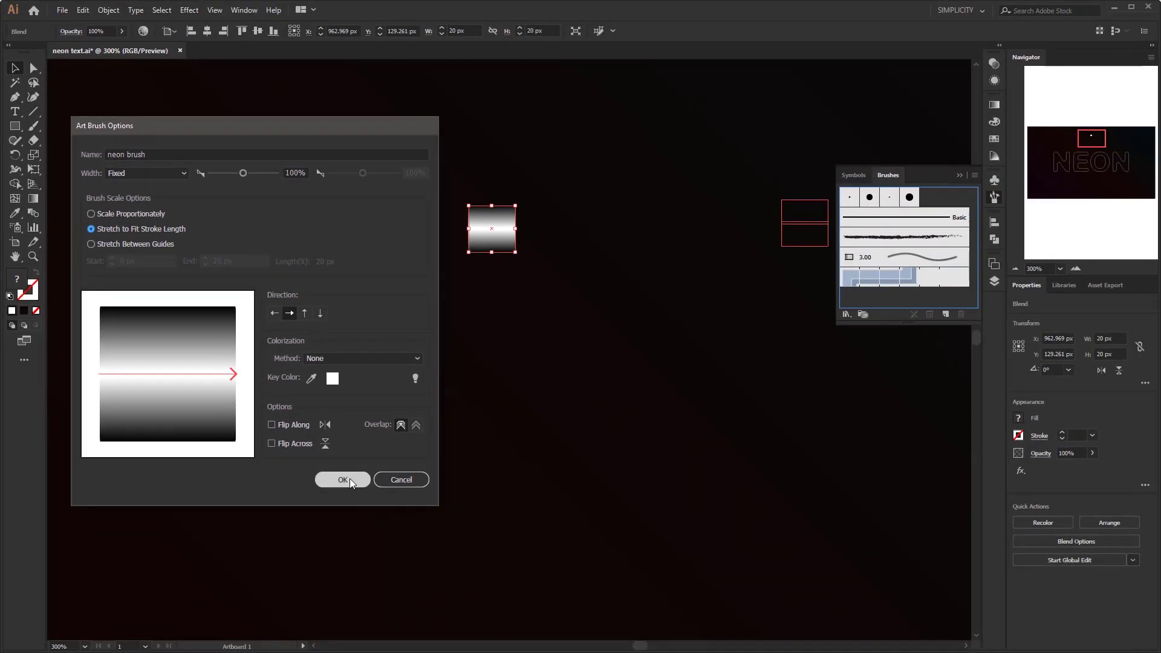
click(532, 577)
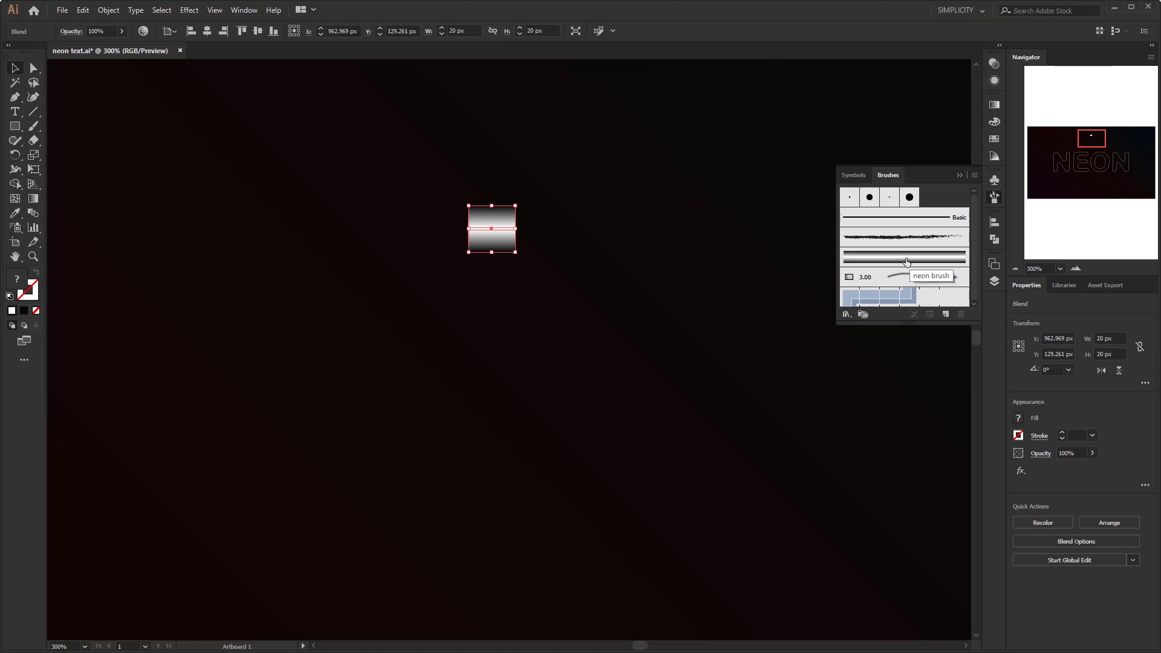
Zoom out and marquee-select all four NEON letter outlines
click(648, 251)
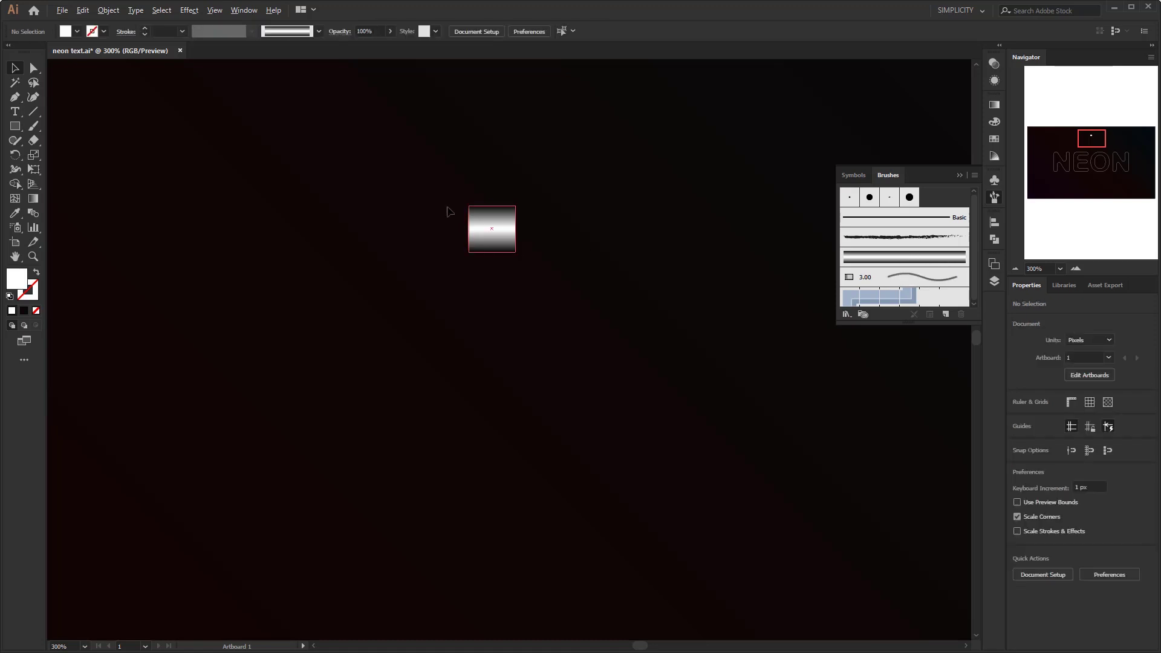
scroll(445, 195, down, 2)
scroll(446, 196, down, 2)
scroll(454, 197, down, 1)
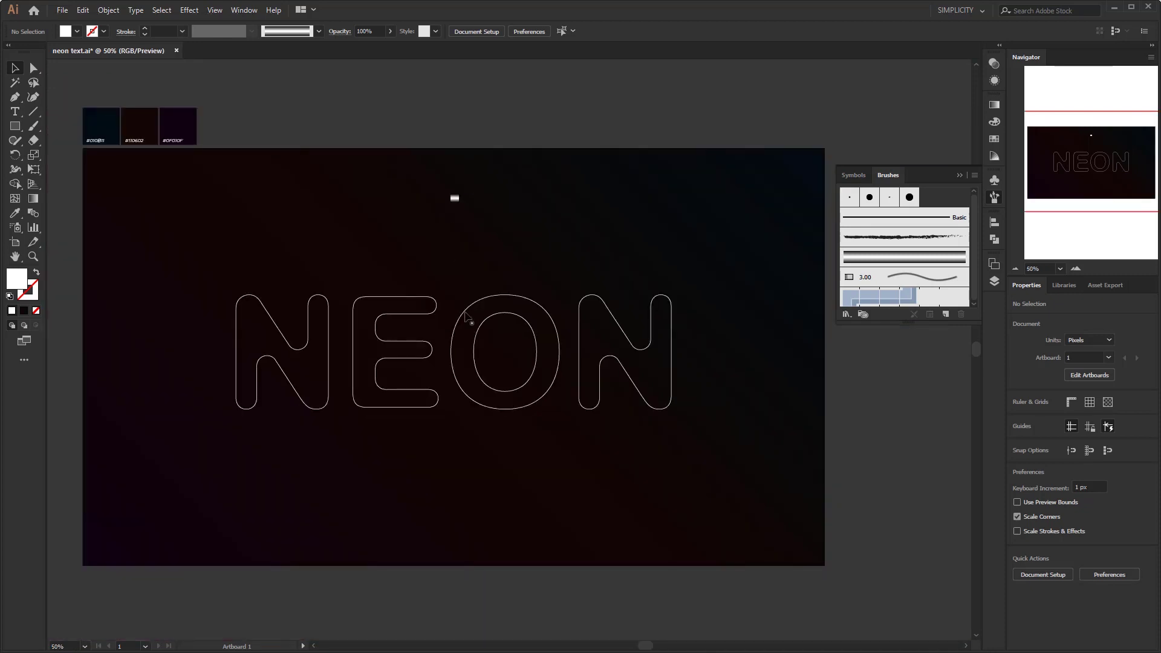
click(466, 314)
drag(197, 260, 735, 443)
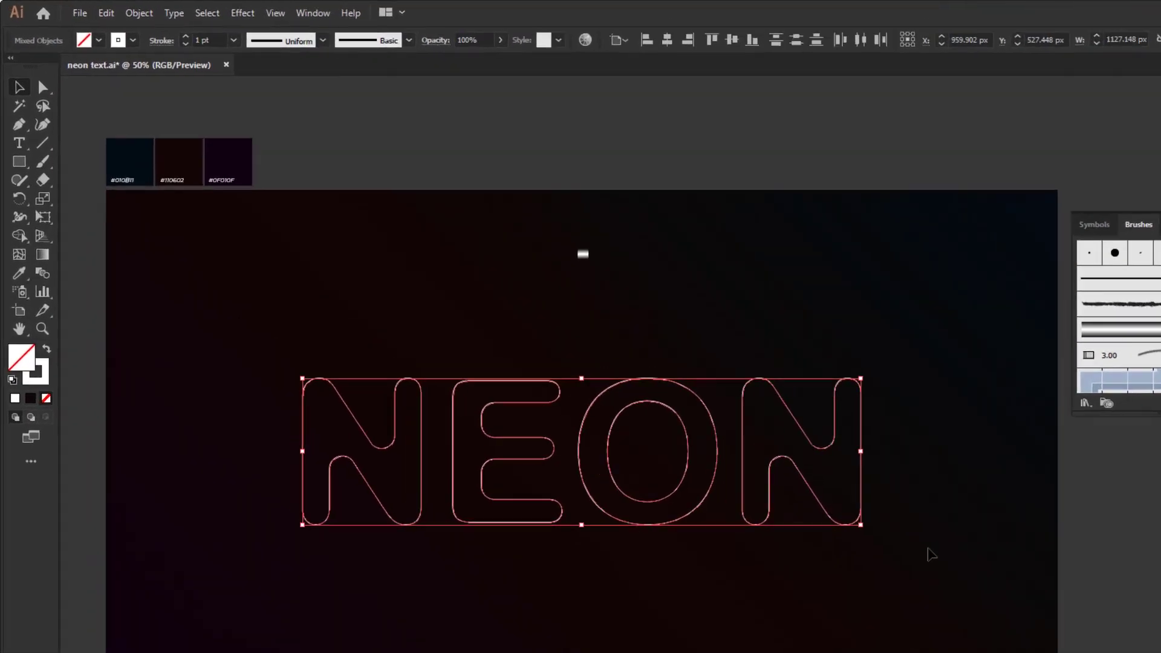
Apply the neon brush from the Brushes panel to the outlines, then deselect
click(477, 47)
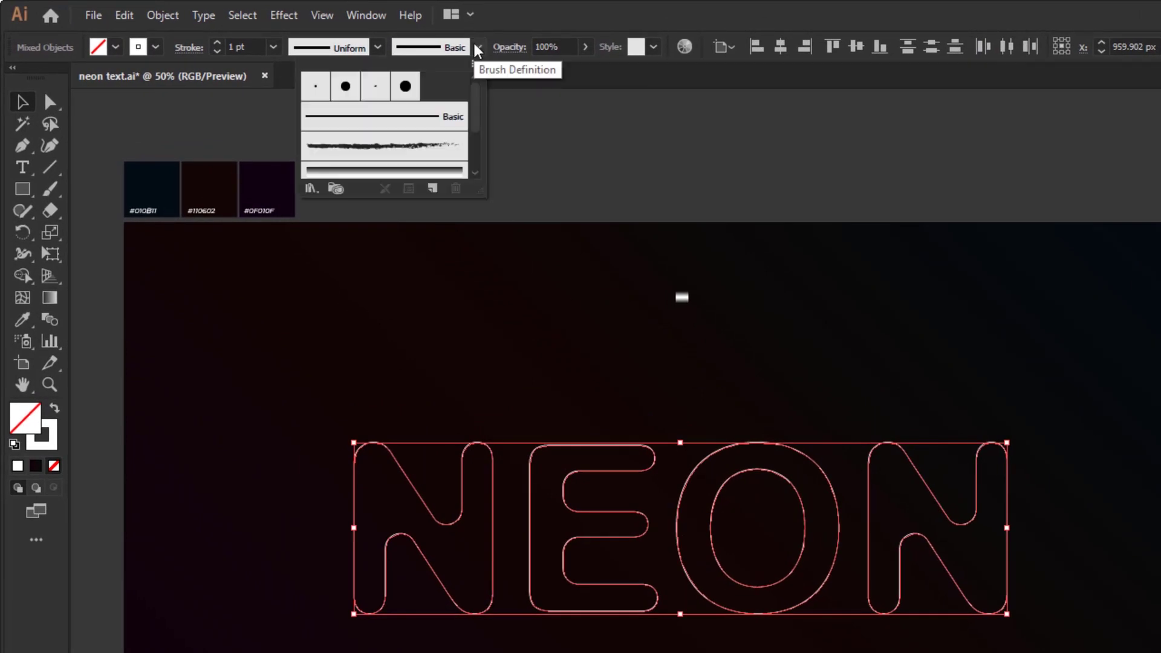
scroll(424, 130, down, 2)
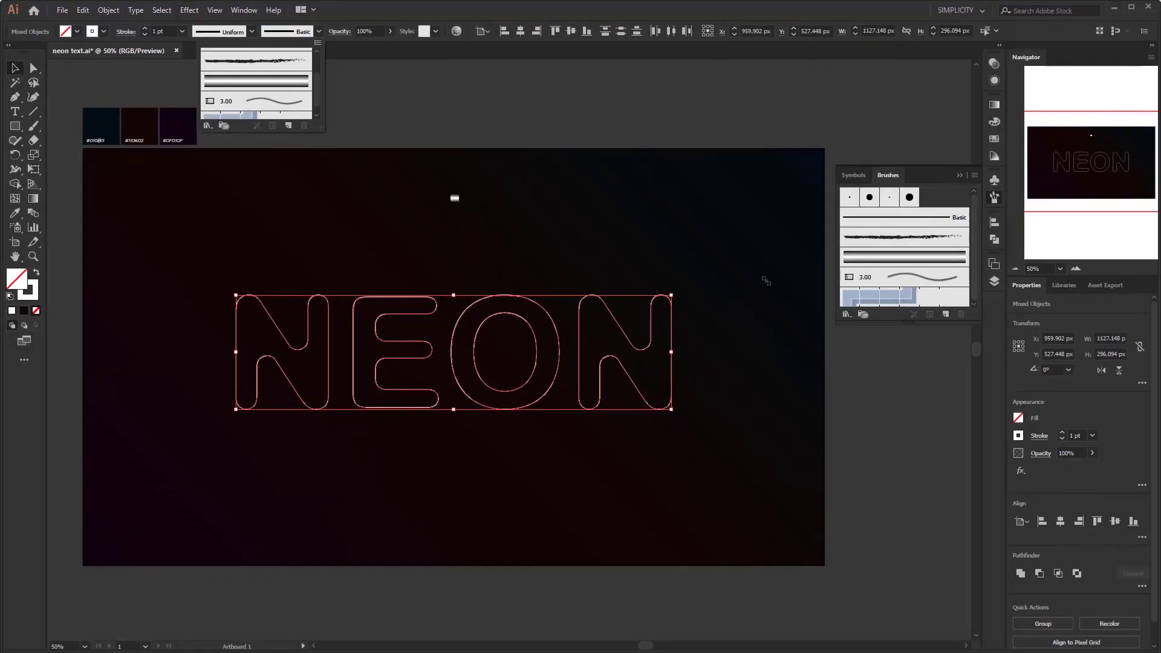
click(873, 263)
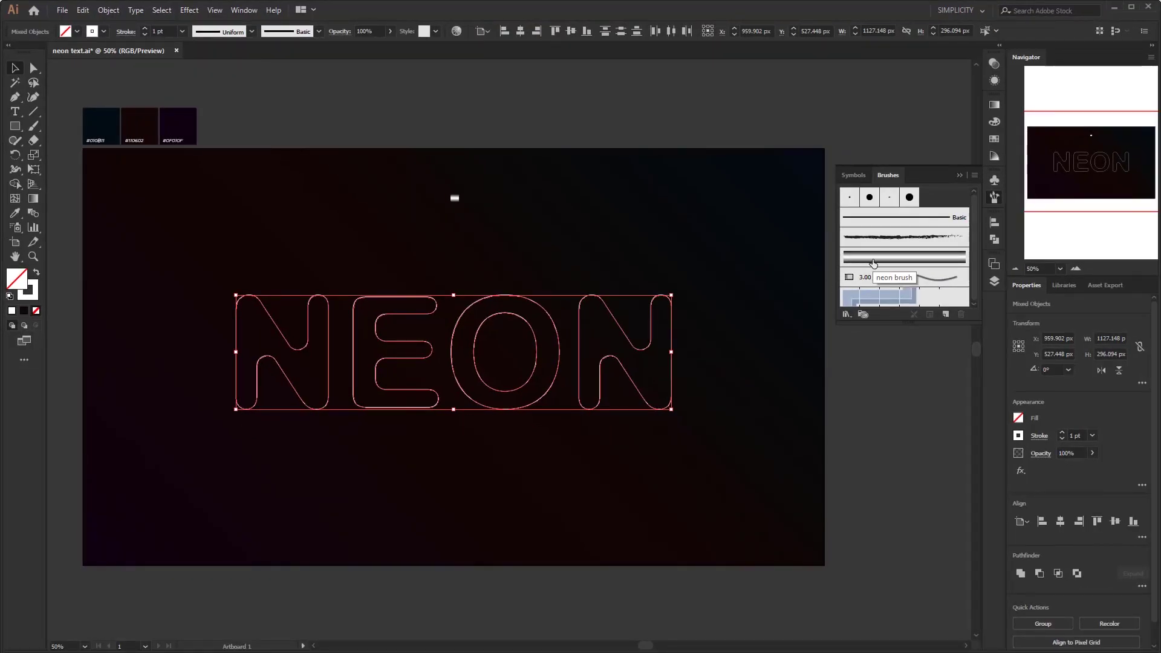
click(873, 263)
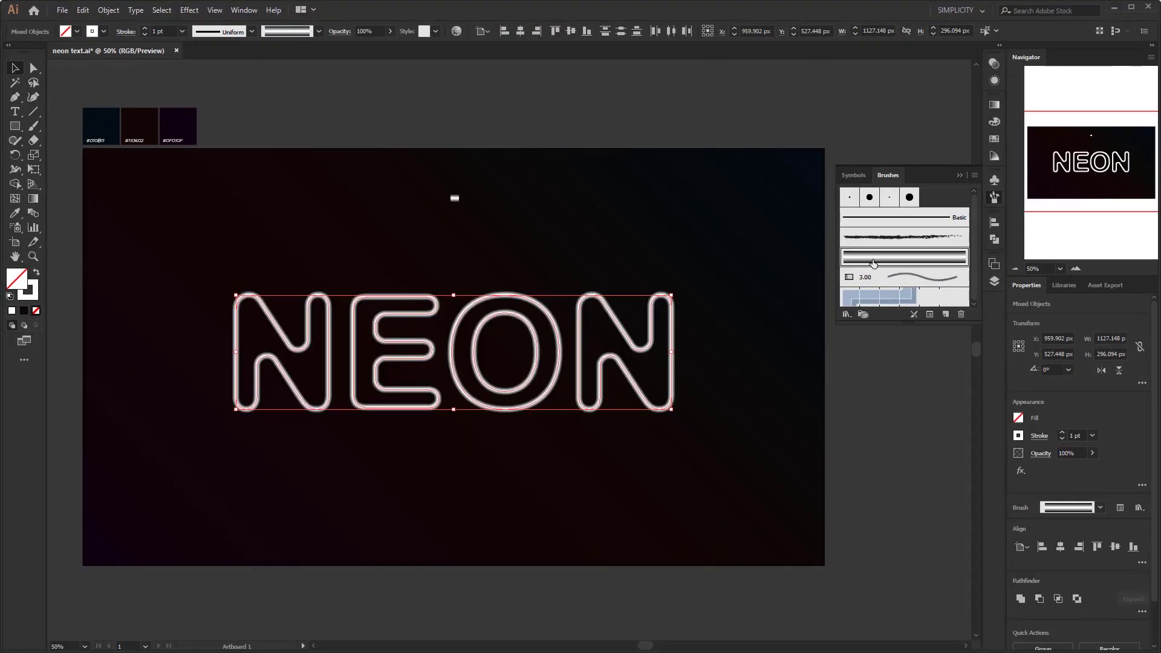
click(735, 371)
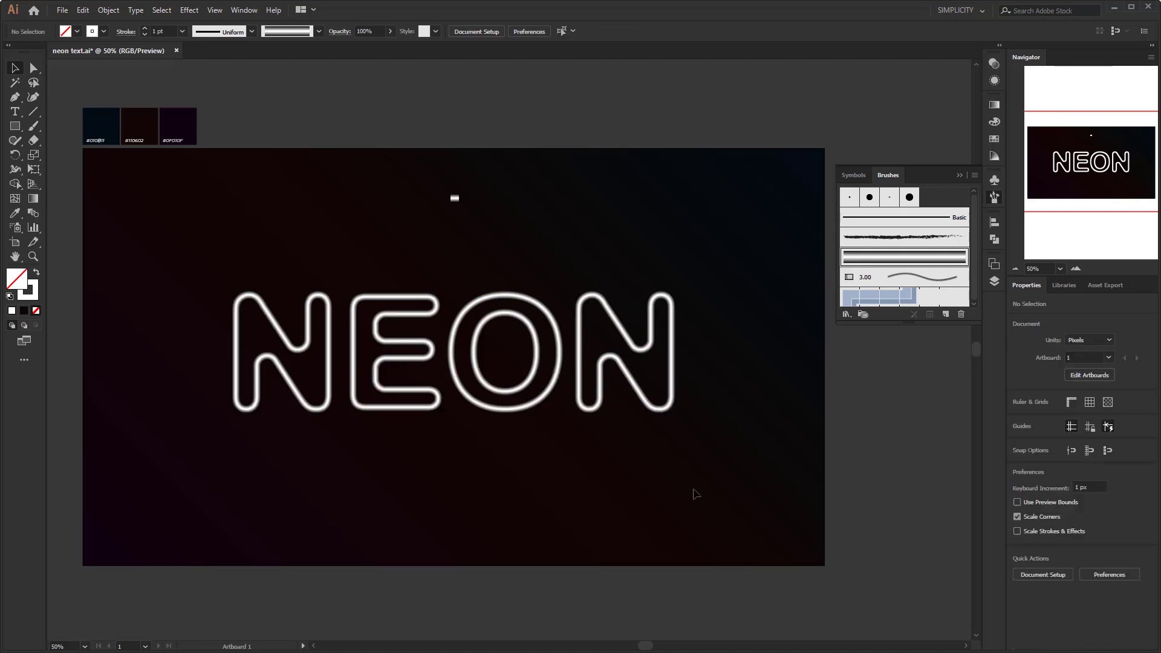
Set the NEON outlines' Transparency blend mode to Color Dodge, then deselect
drag(734, 486, 170, 263)
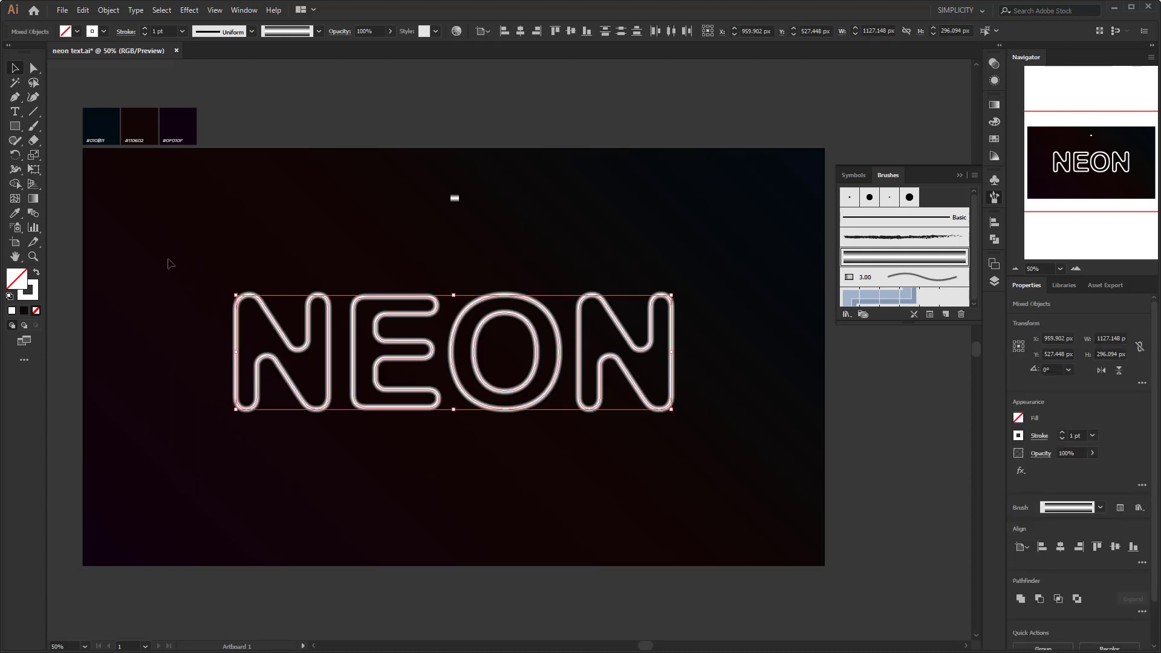
click(994, 63)
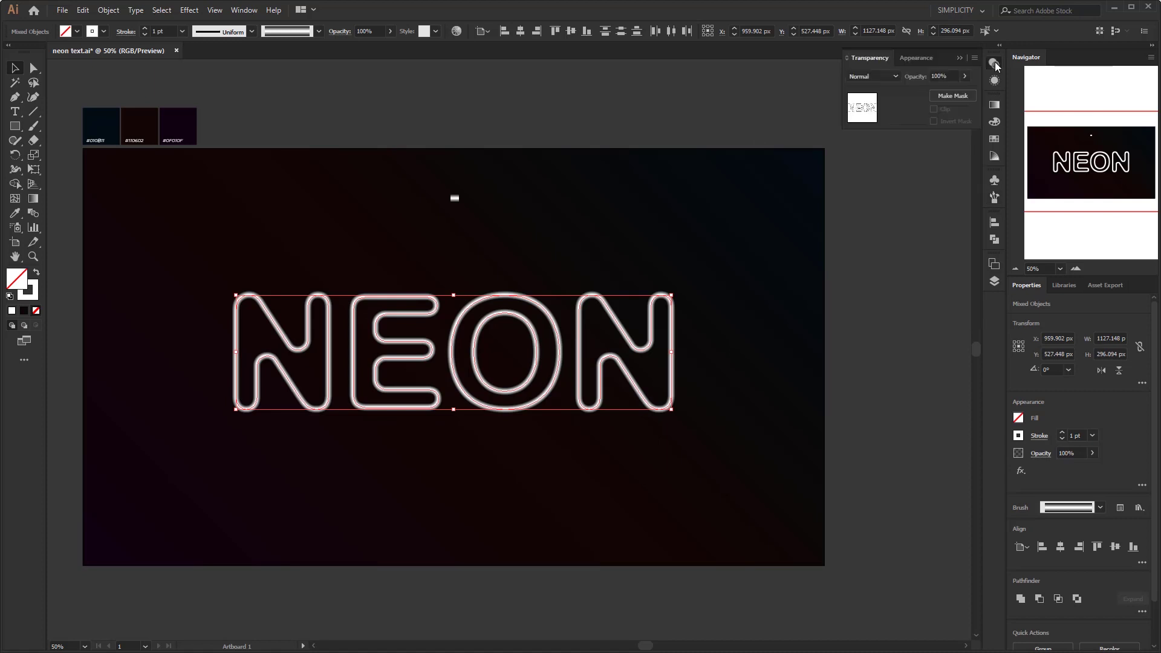
click(884, 74)
click(887, 179)
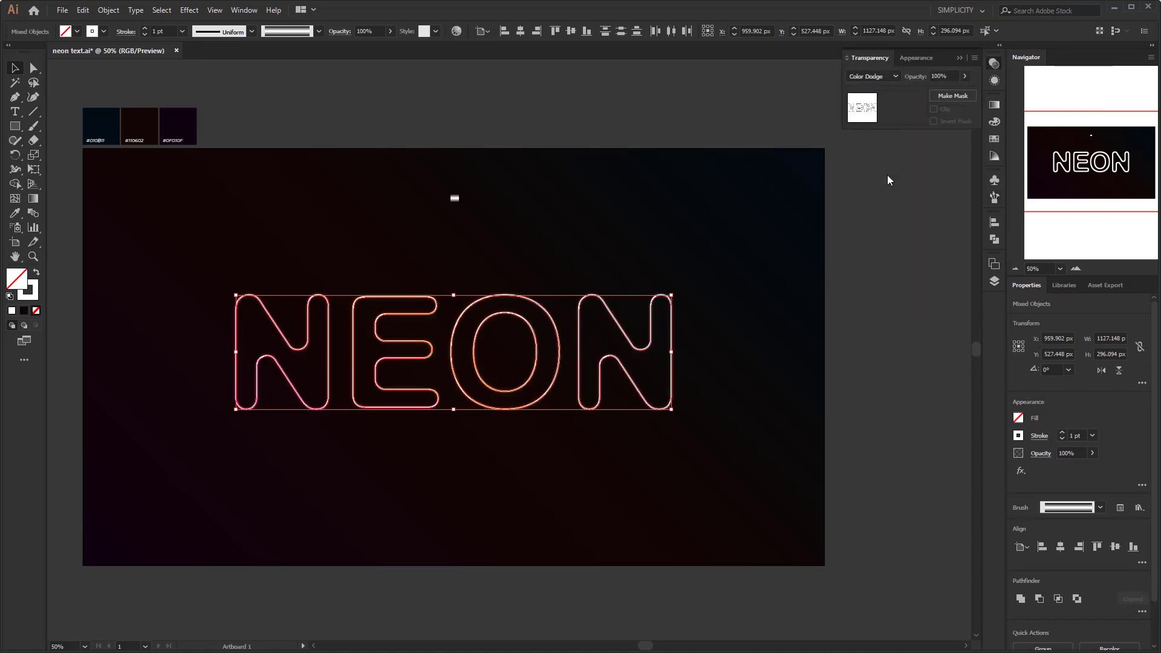
click(813, 291)
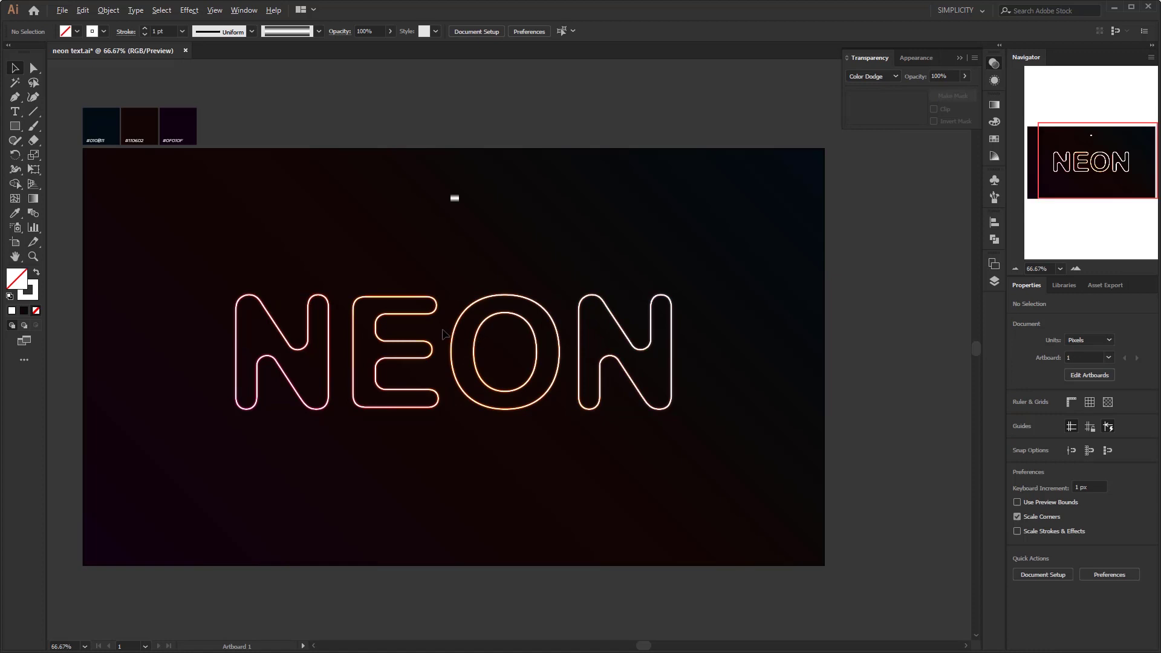
scroll(443, 327, up, 1)
Give the NEON outlines a 5 pt stroke weight, then clear the selection
drag(833, 334, 115, 406)
click(182, 31)
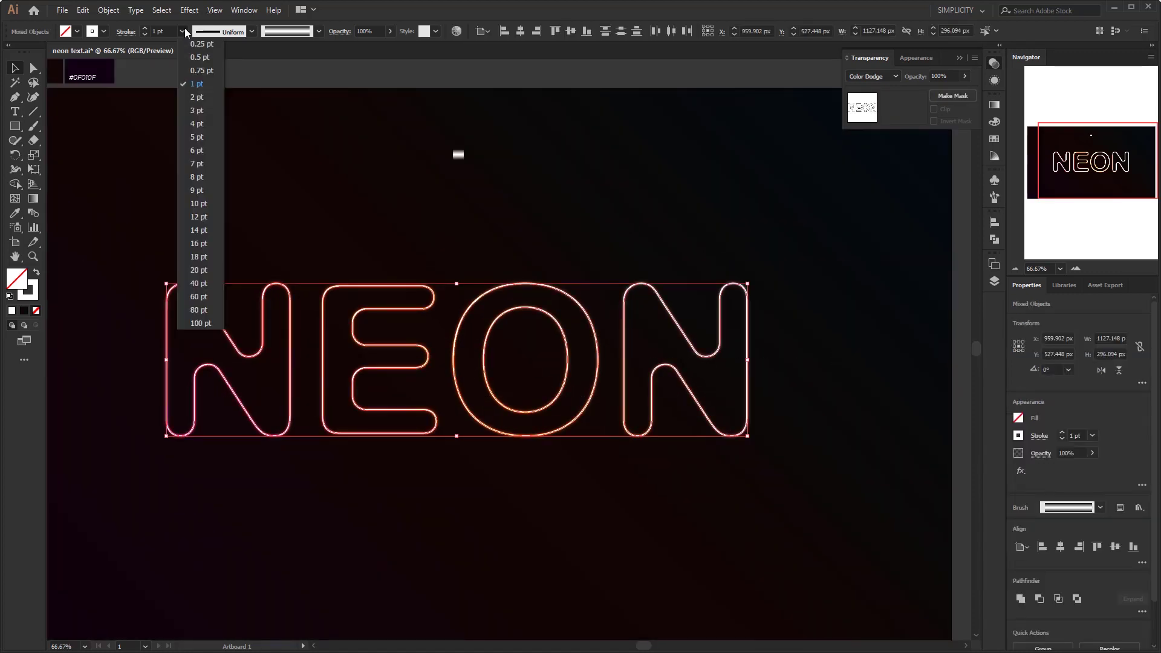
key(Escape)
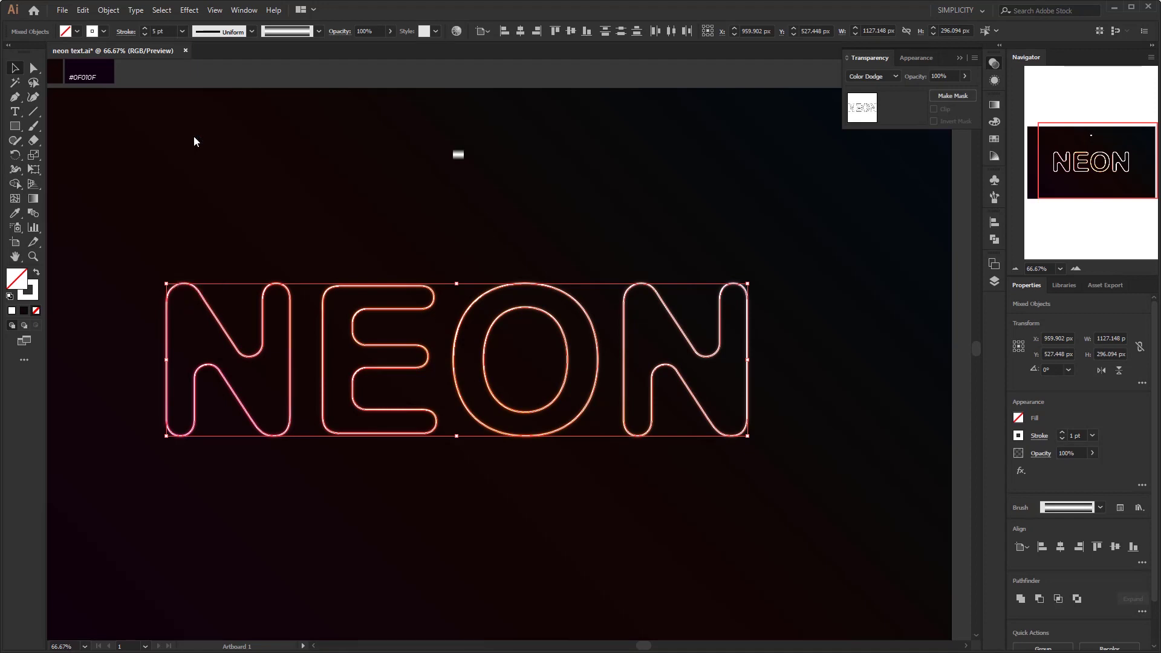
click(193, 140)
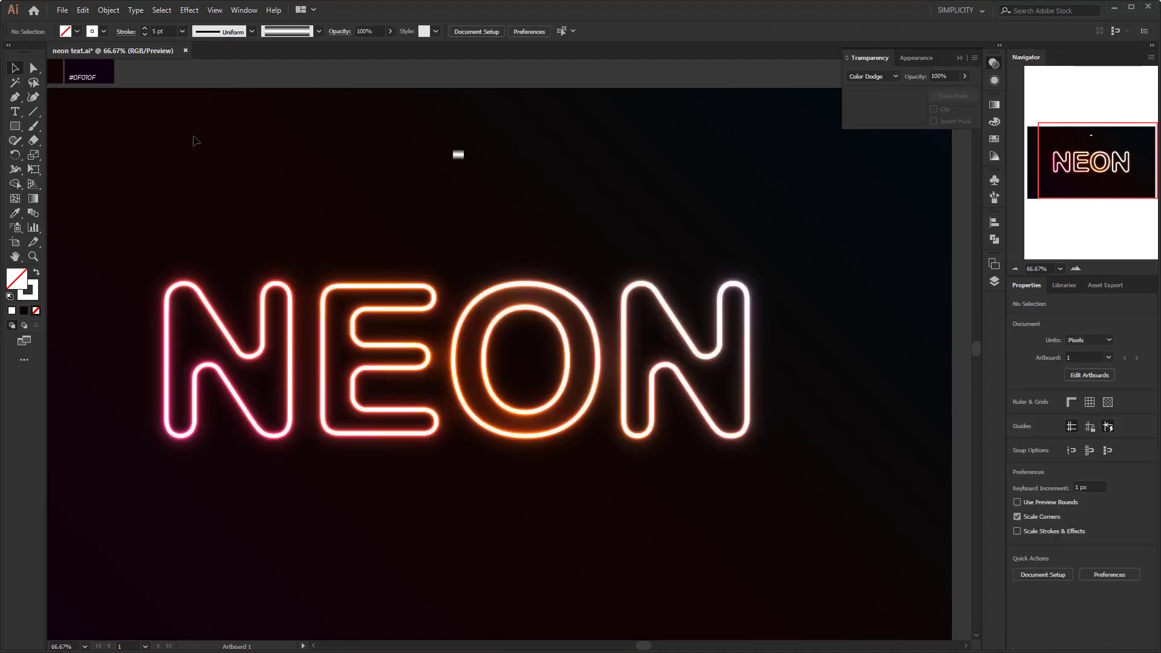
drag(166, 188, 863, 461)
drag(581, 192, 361, 112)
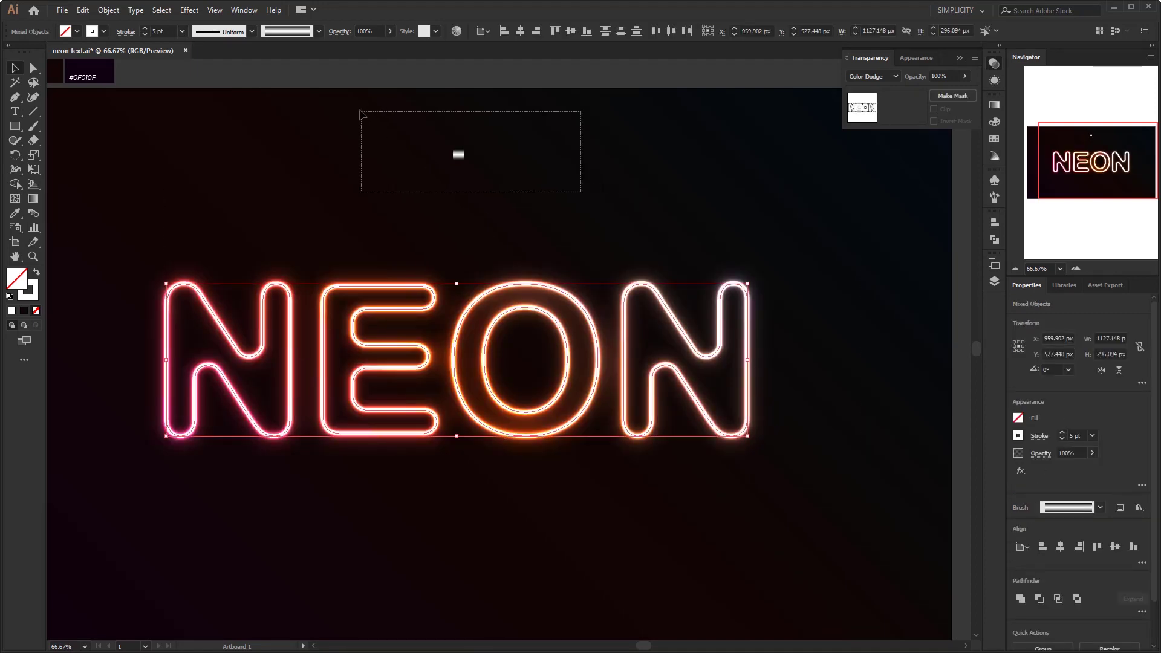
click(389, 137)
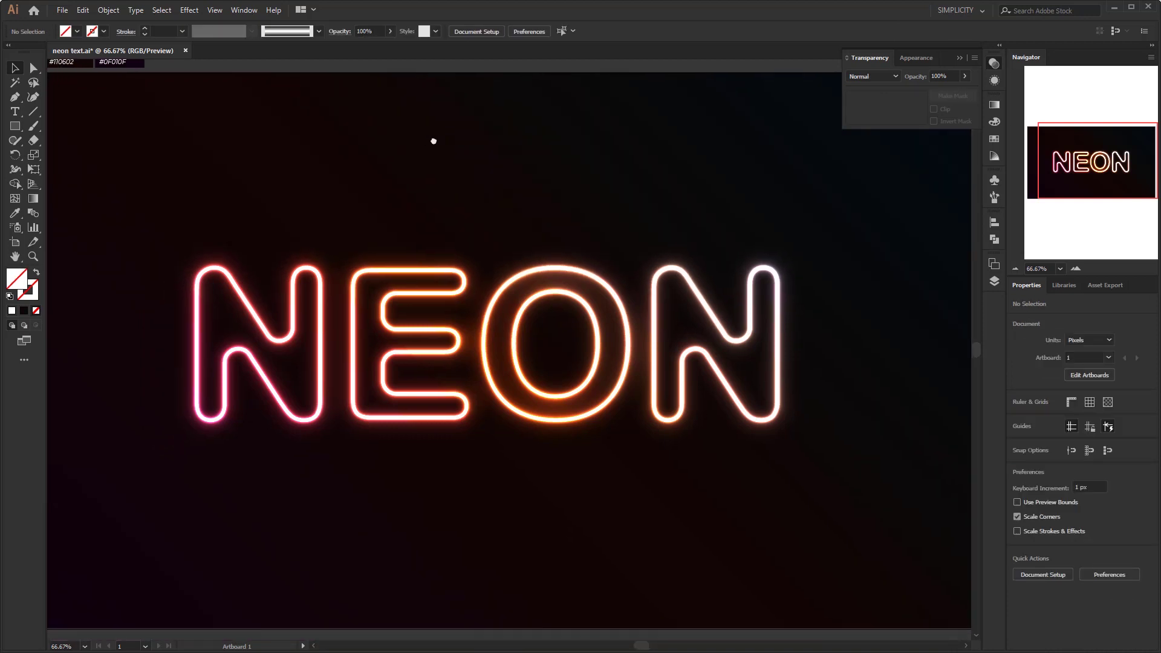